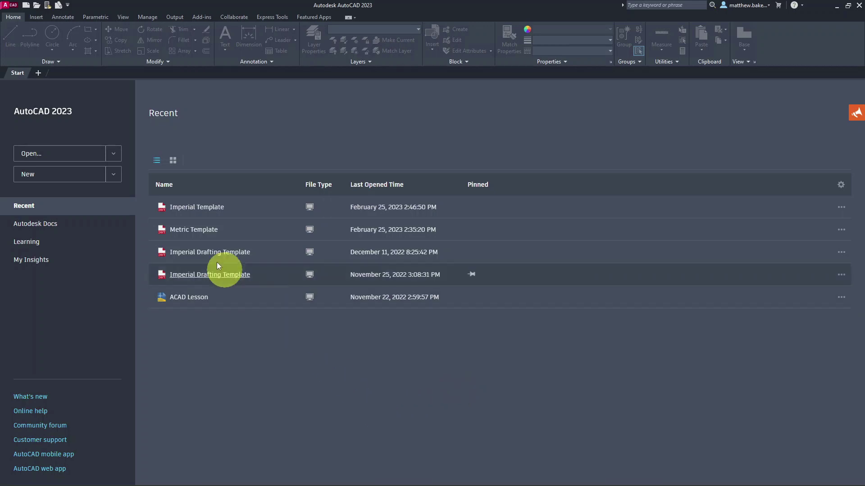
Start a new drawing and set its length units to Architectural with 0'-0 1/32" precision.
click(56, 180)
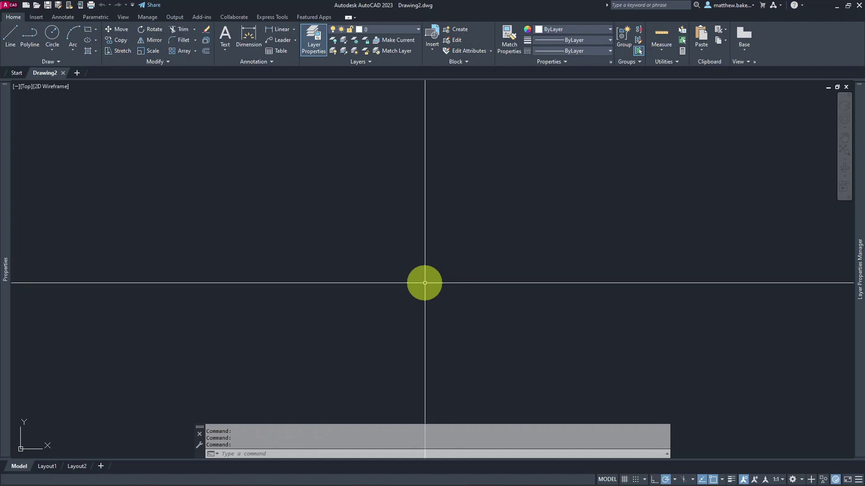
text(units)
key(Return)
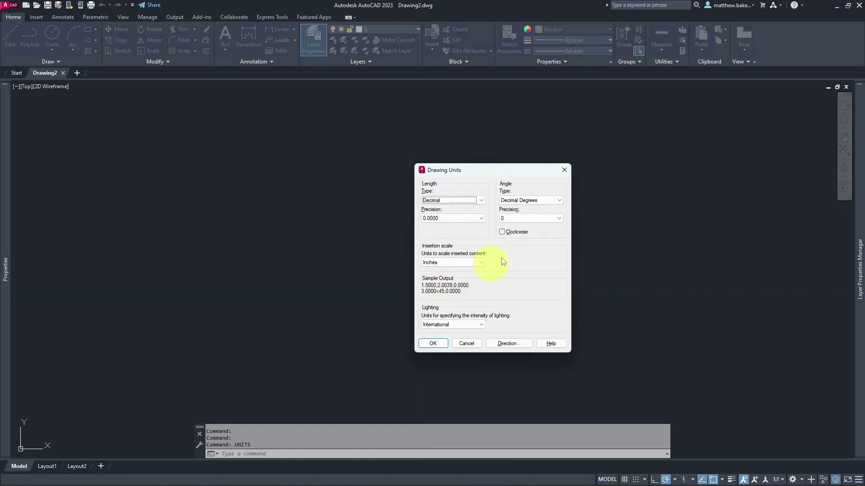
click(481, 200)
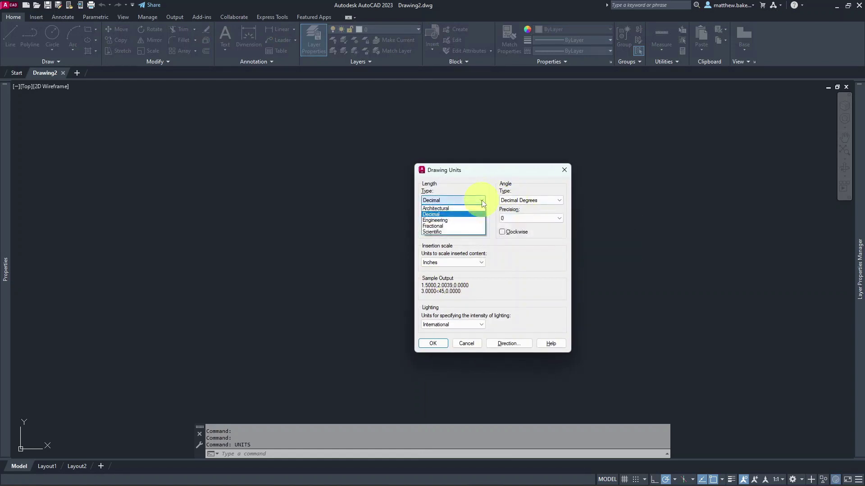
click(444, 211)
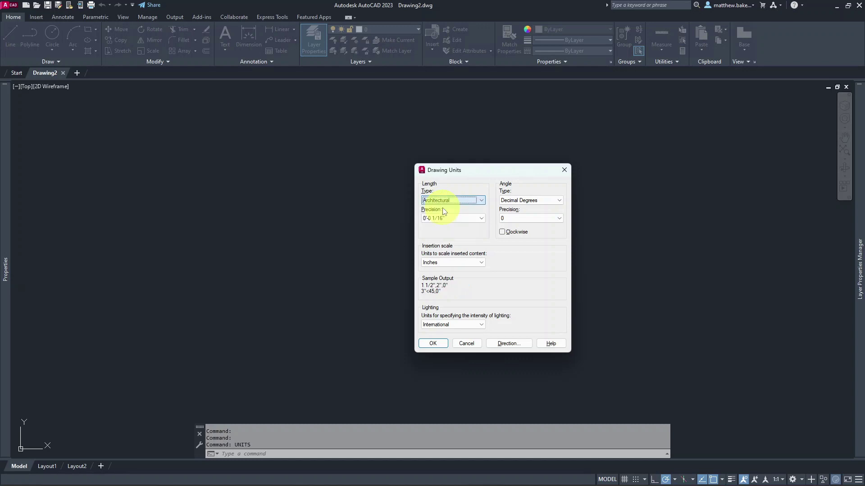
click(482, 218)
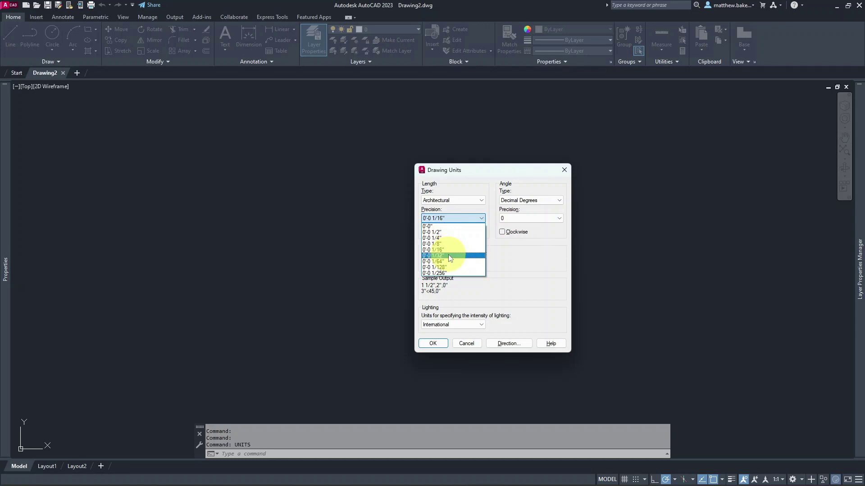
click(450, 256)
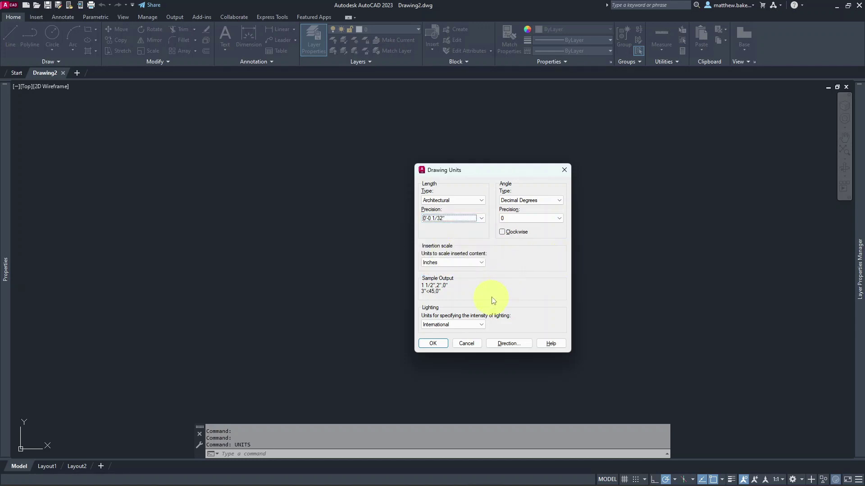
Set the insertion scale to Inches and accept the drawing units.
click(474, 264)
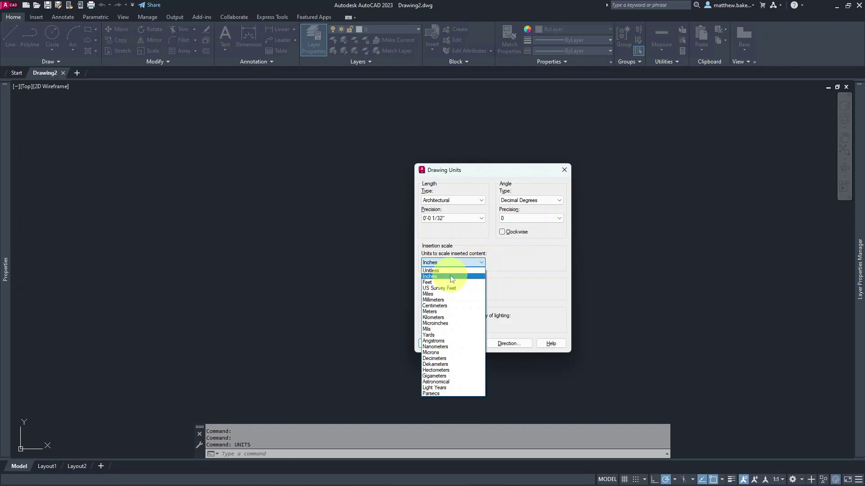
click(444, 275)
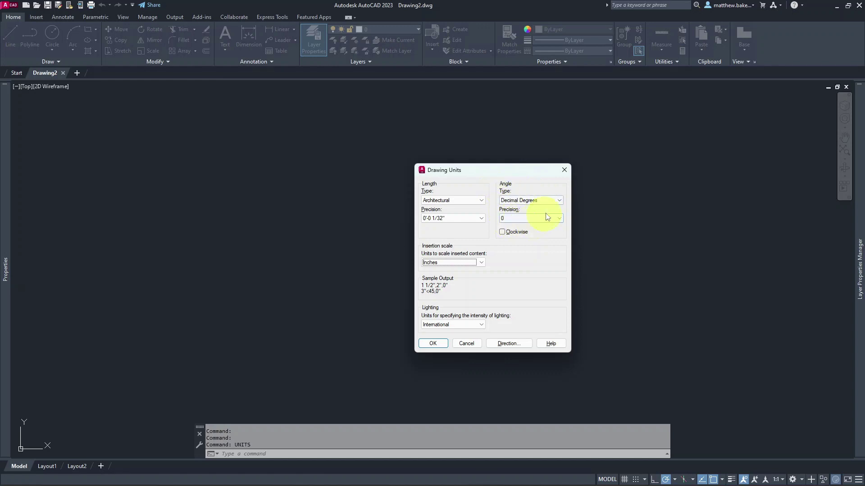
click(536, 203)
click(443, 344)
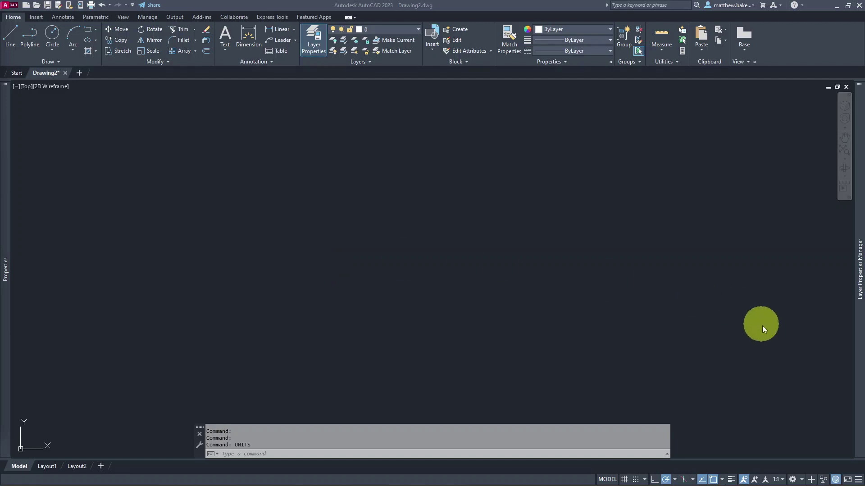
click(781, 480)
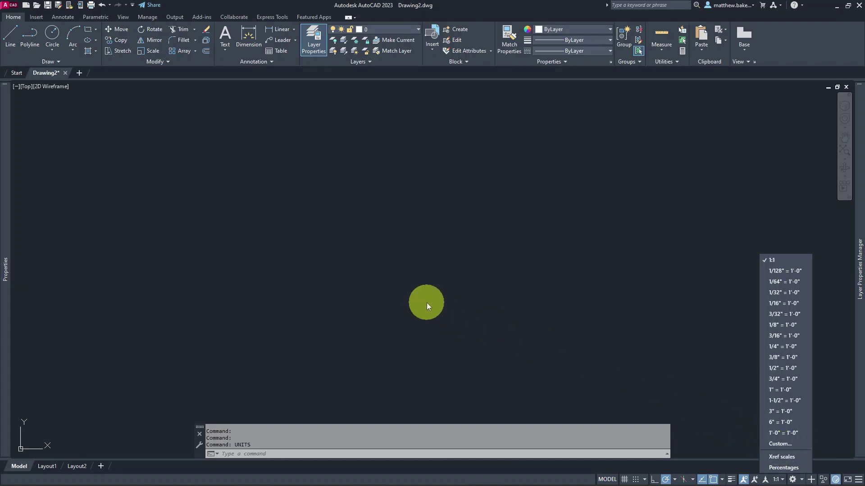
click(426, 307)
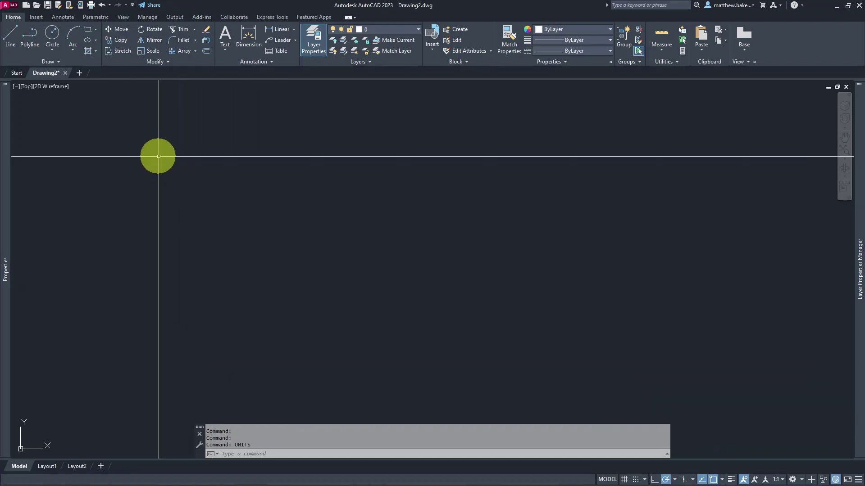
Create a text style named Imperial Annotative Standard based on the Annotative style.
click(64, 20)
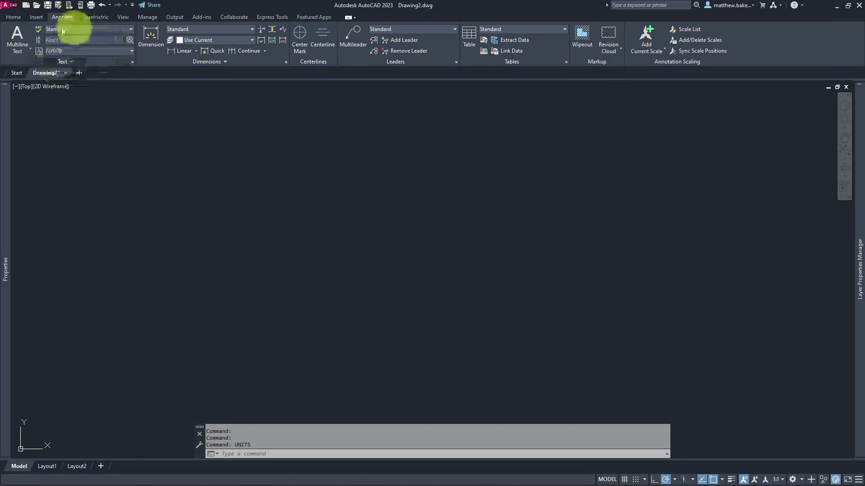
click(129, 30)
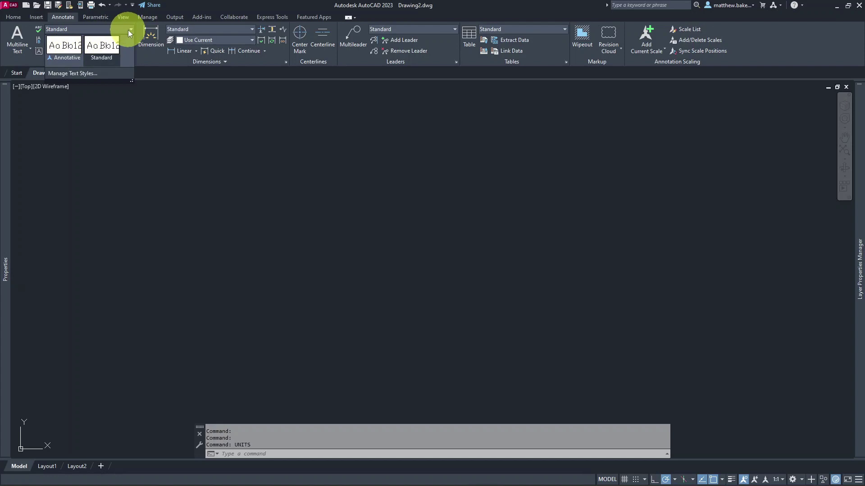
click(130, 30)
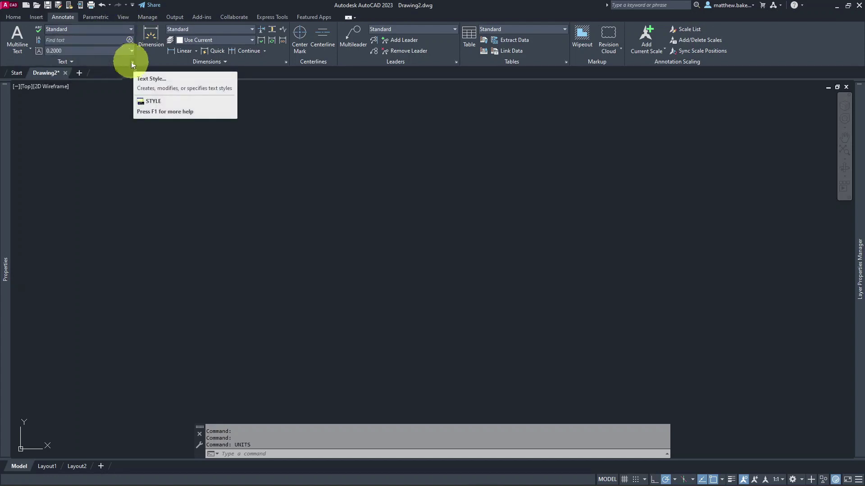
click(131, 62)
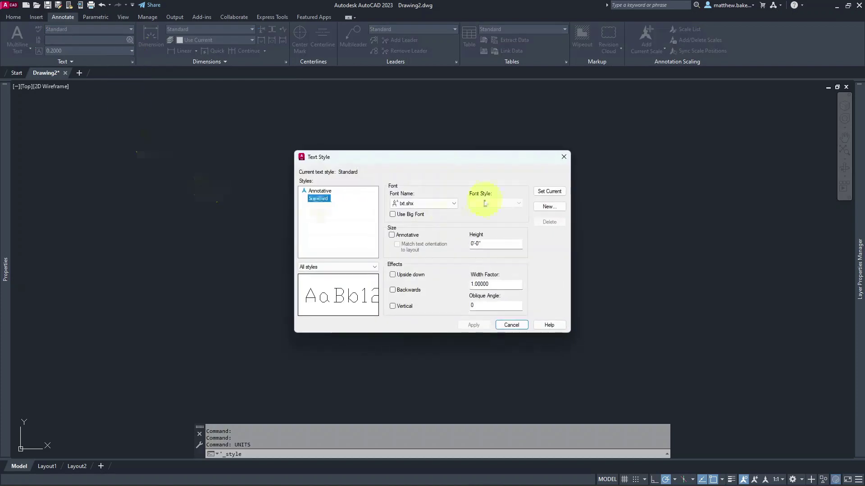
drag(487, 160, 486, 162)
key(alt+n)
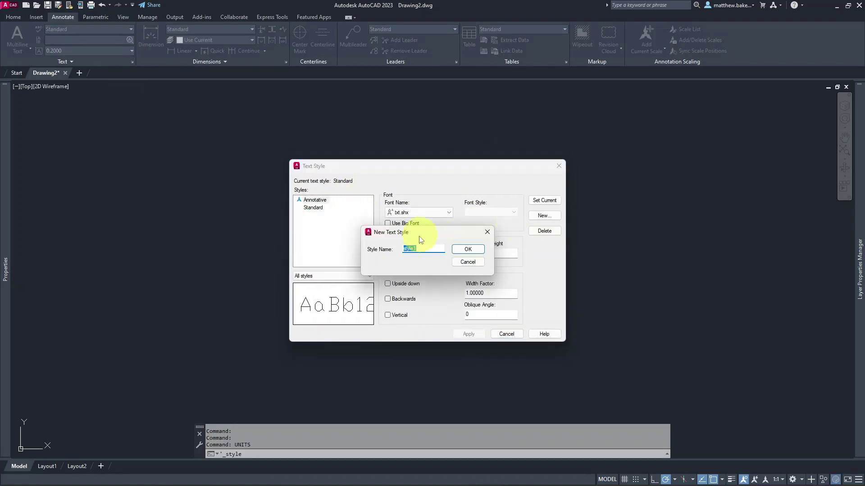
text(lm)
text(pp)
key(BackSpace)
text(erial Annotativ)
text(e Stand)
text(ard)
click(457, 251)
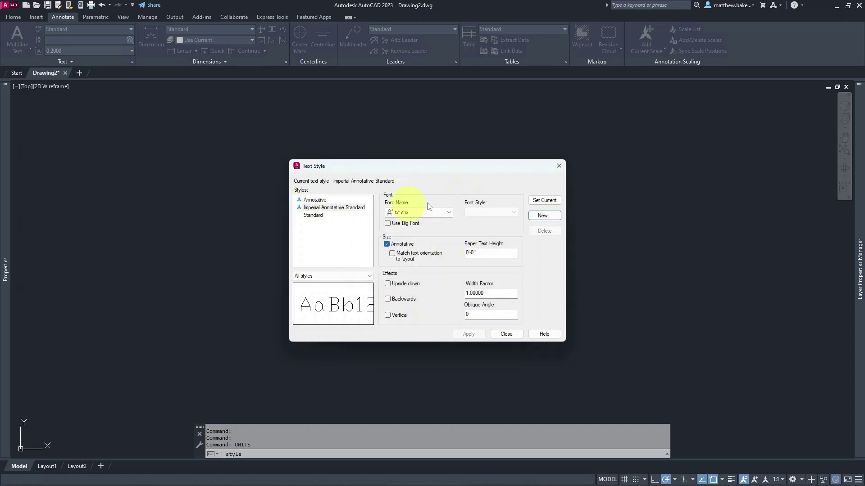
Set the font of the Imperial Annotative Standard text style to Arial.
click(449, 213)
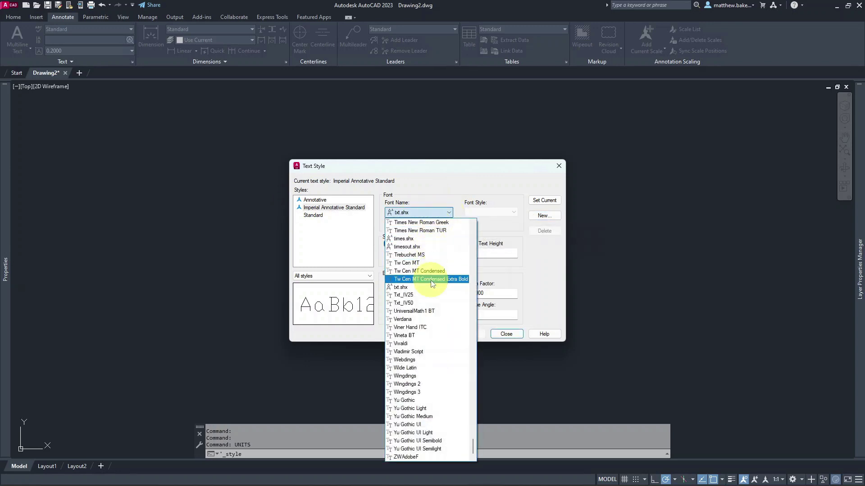
text(ar)
scroll(431, 283, down, 1)
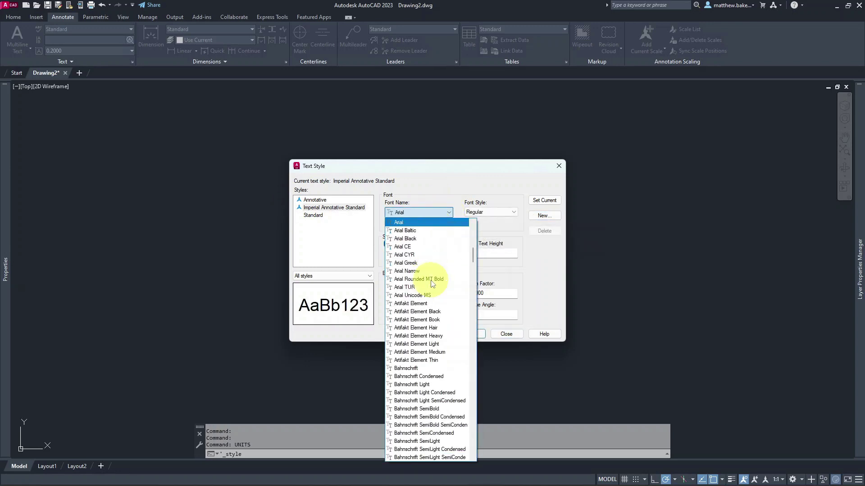
click(414, 222)
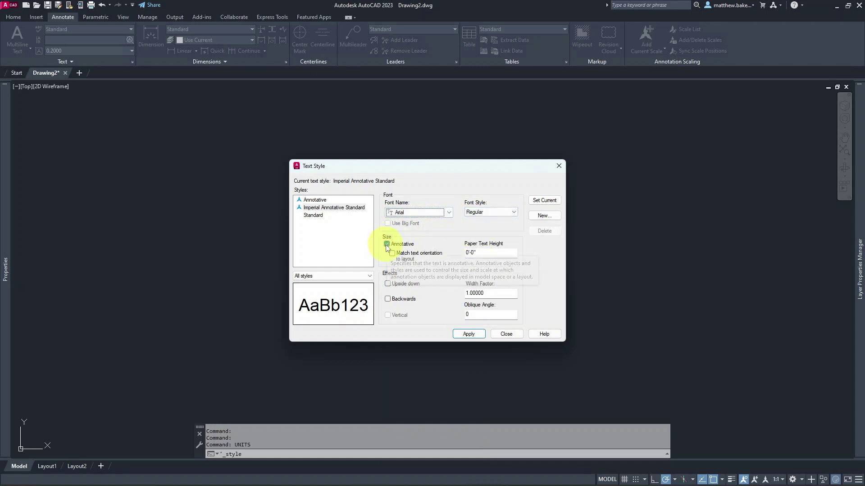
Set the text style's paper text height to 1/8", apply it, and make the style current.
click(489, 253)
drag(468, 253, 448, 252)
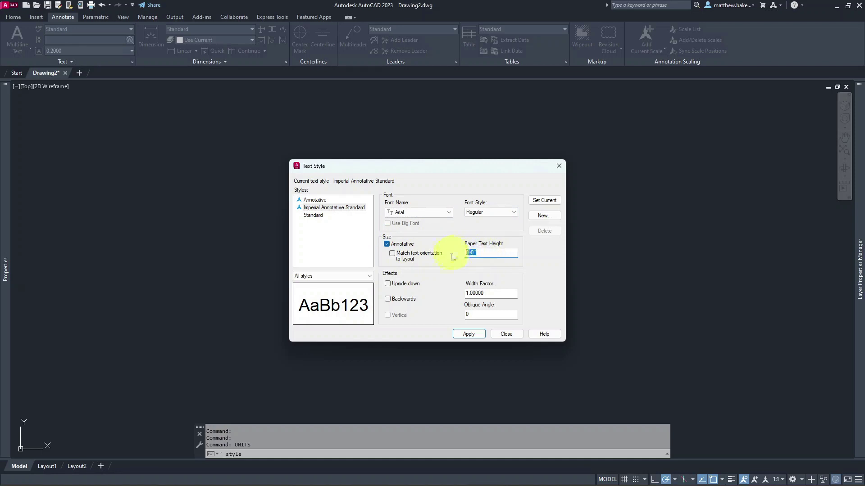
text(1/)
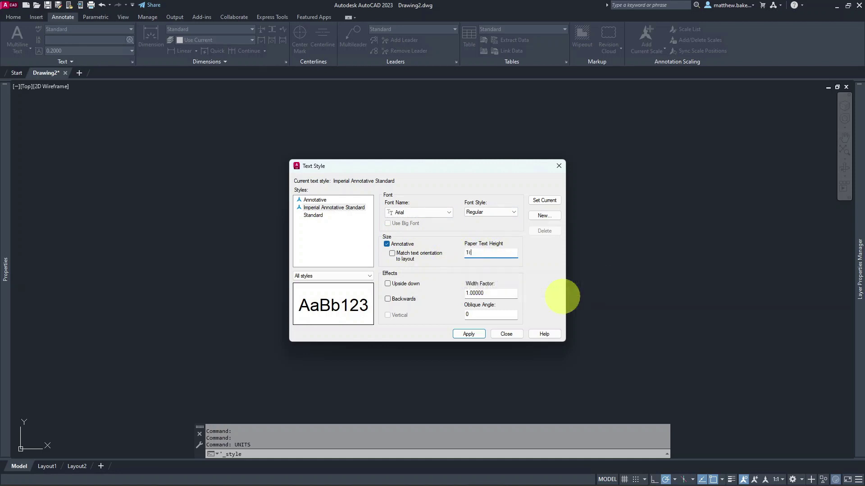
text(8)
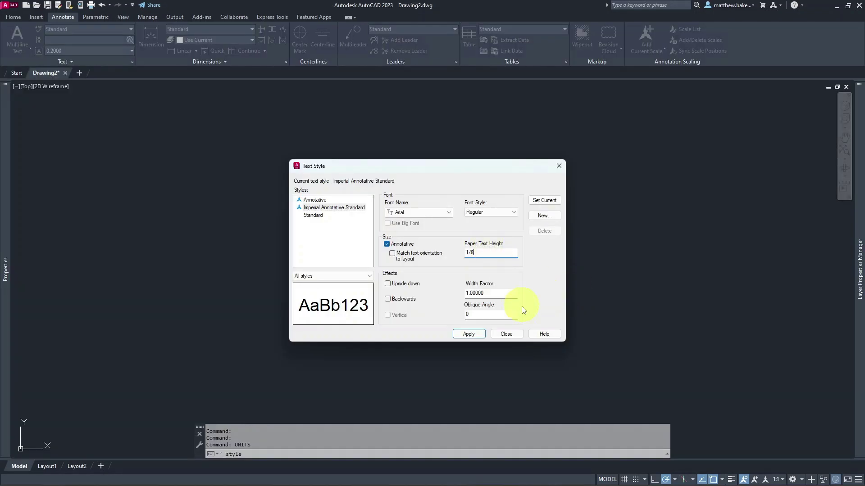
click(468, 334)
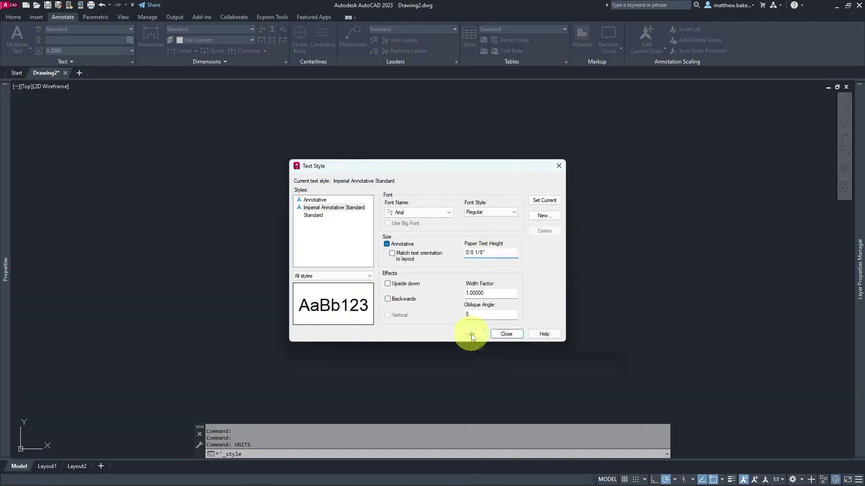
click(544, 201)
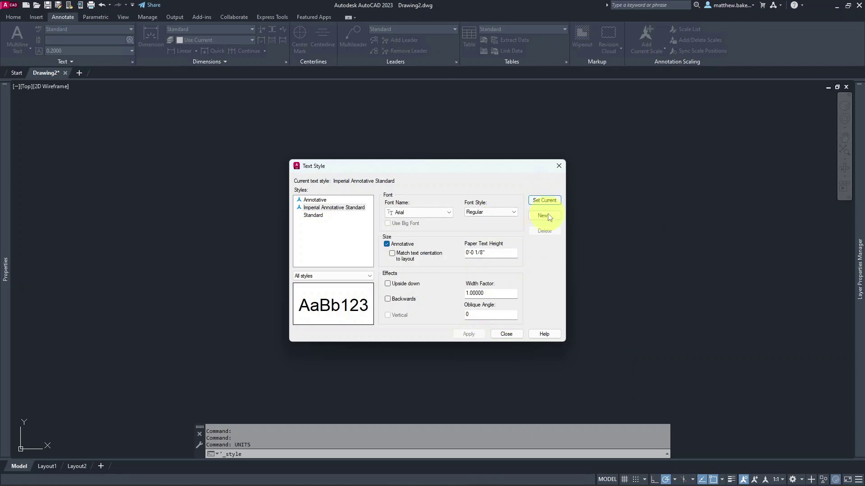
click(506, 334)
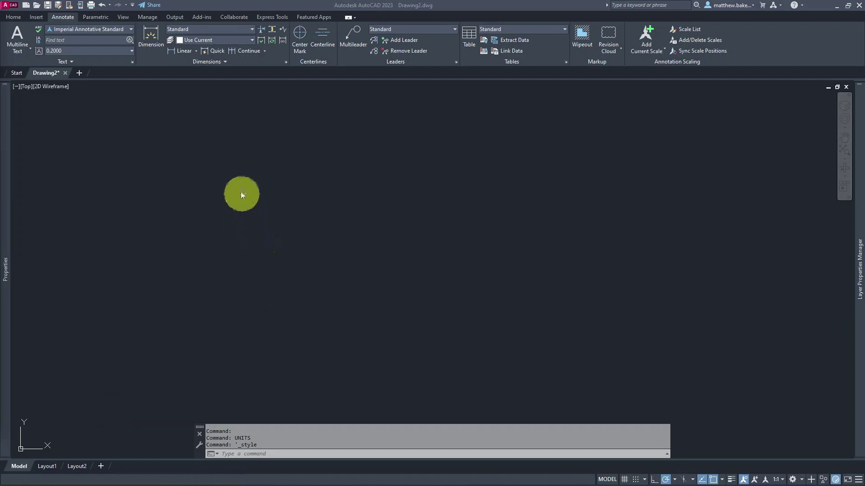
Create a dimension style named Imperial Annotative Standard, based on the Annotative style and used for all dimensions.
click(252, 28)
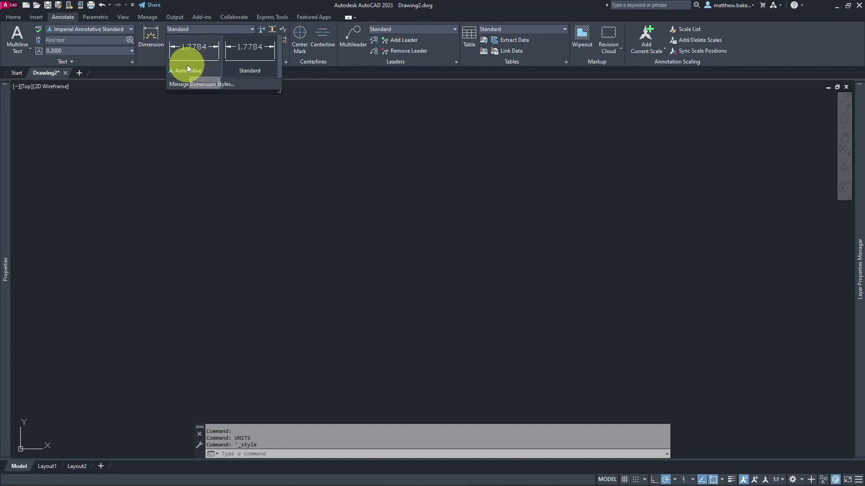
click(251, 29)
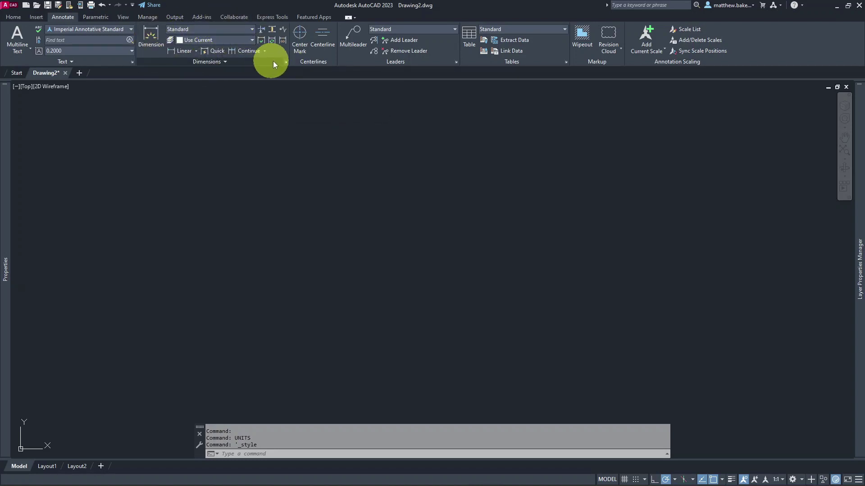
click(285, 62)
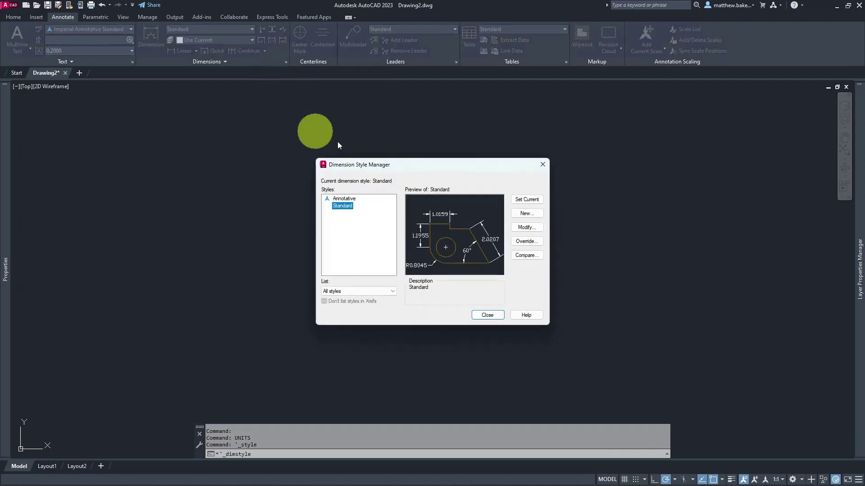
click(342, 199)
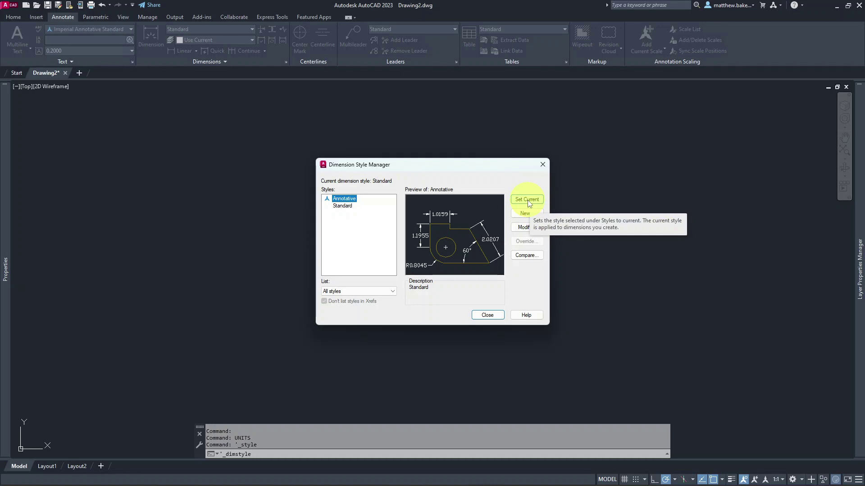
click(527, 214)
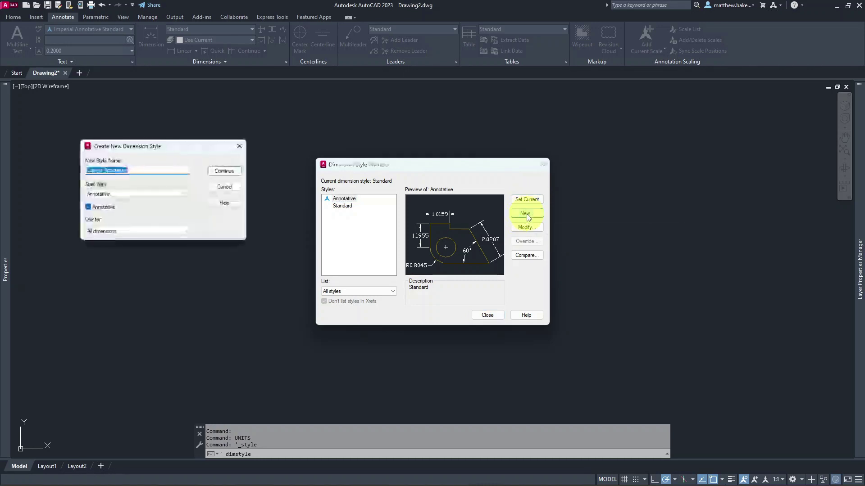
drag(87, 170, 103, 170)
text(Imperial)
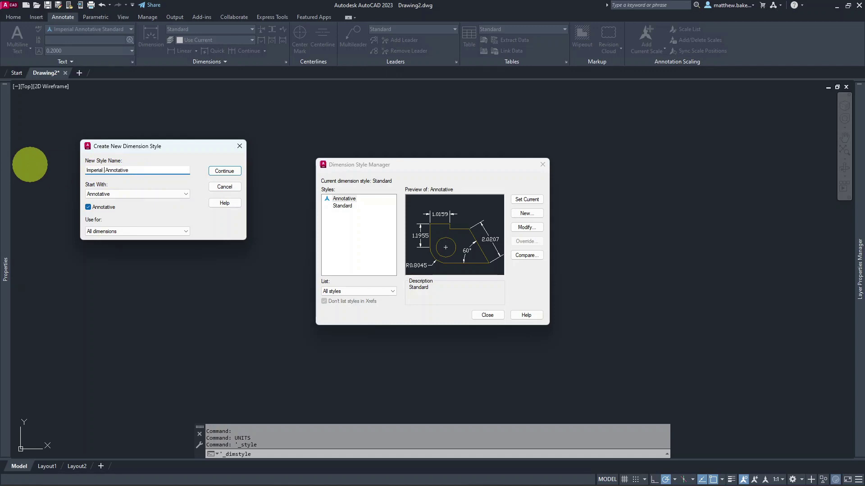
click(135, 170)
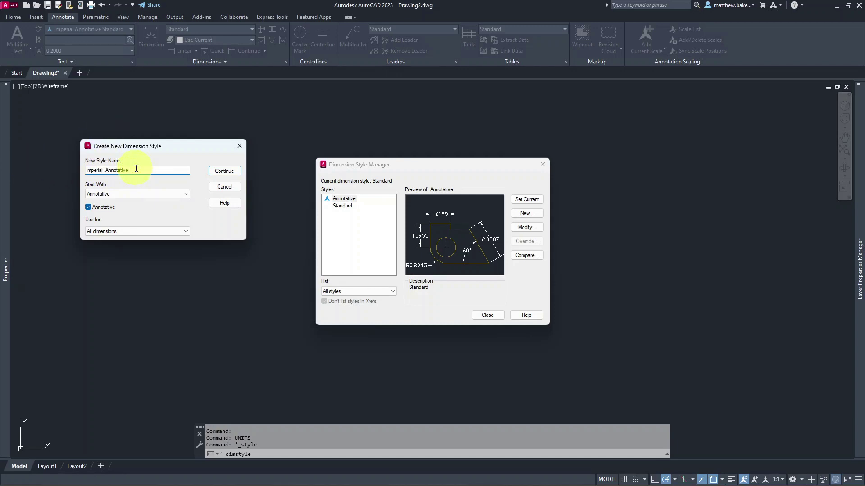
text(Standard)
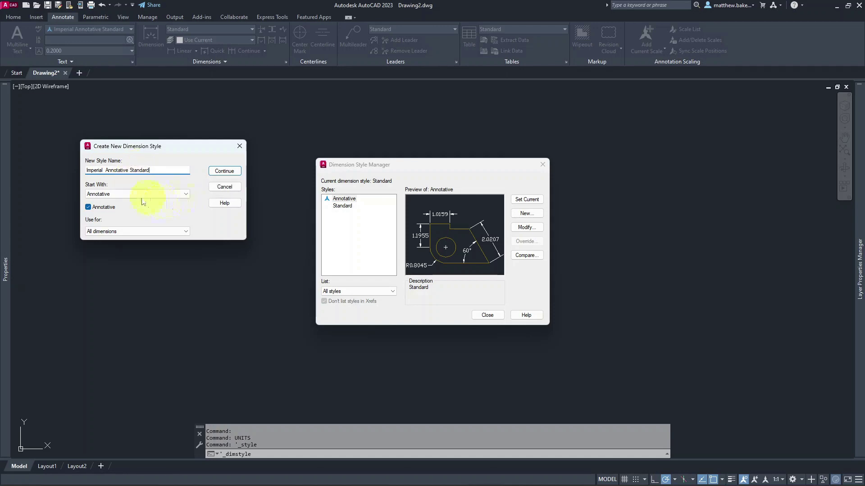
click(186, 194)
click(180, 202)
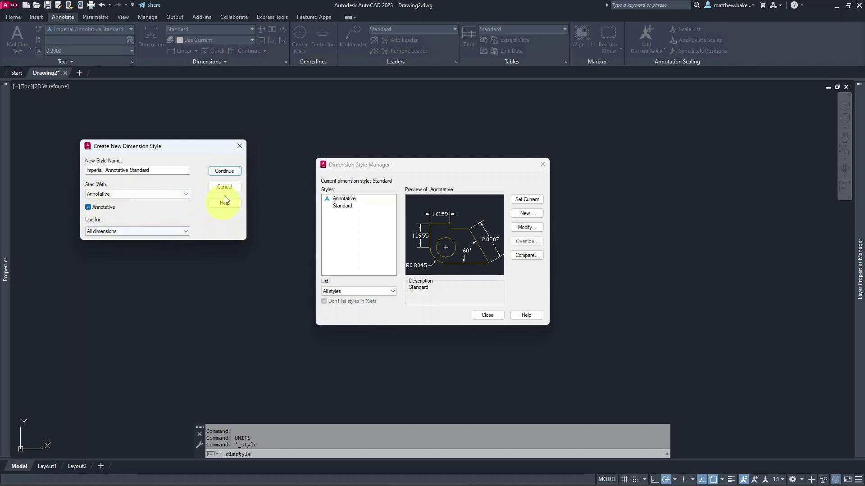
click(224, 172)
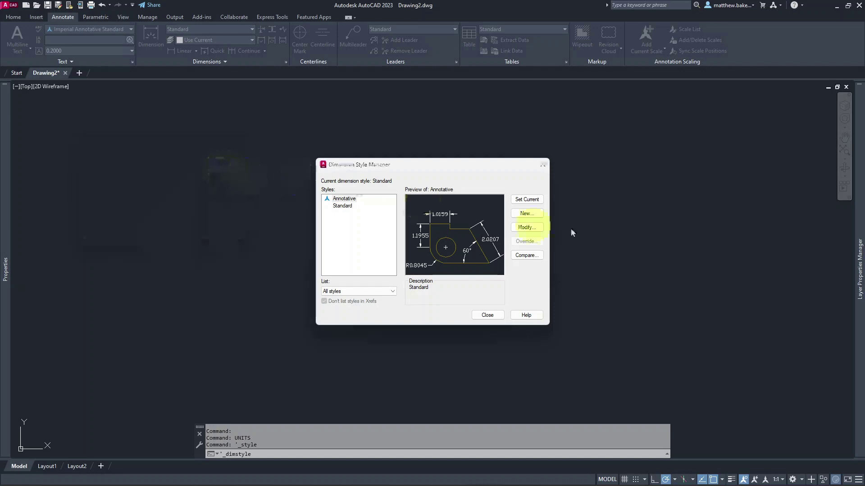
Set the color, linetype and lineweight of the style's dimension lines to ByLayer.
drag(196, 98, 463, 140)
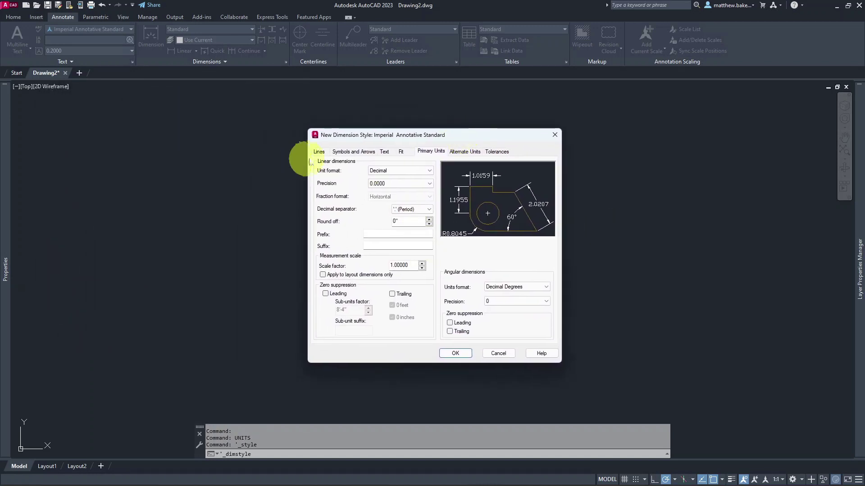
click(320, 153)
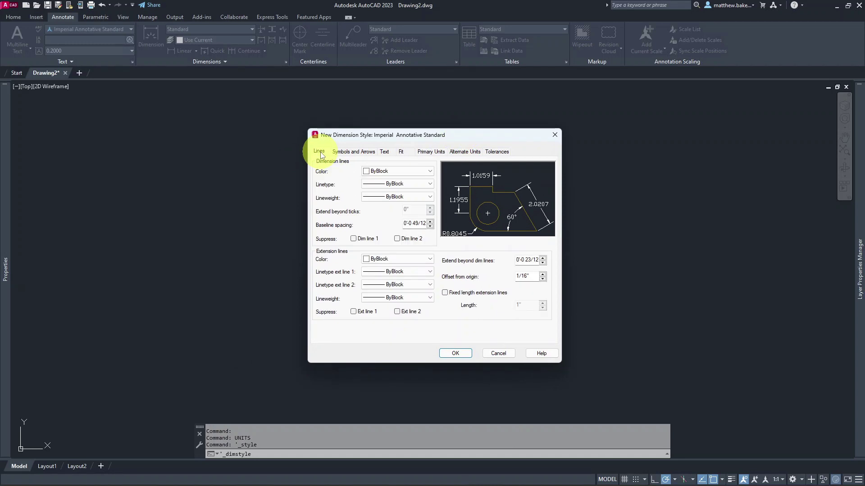
click(429, 172)
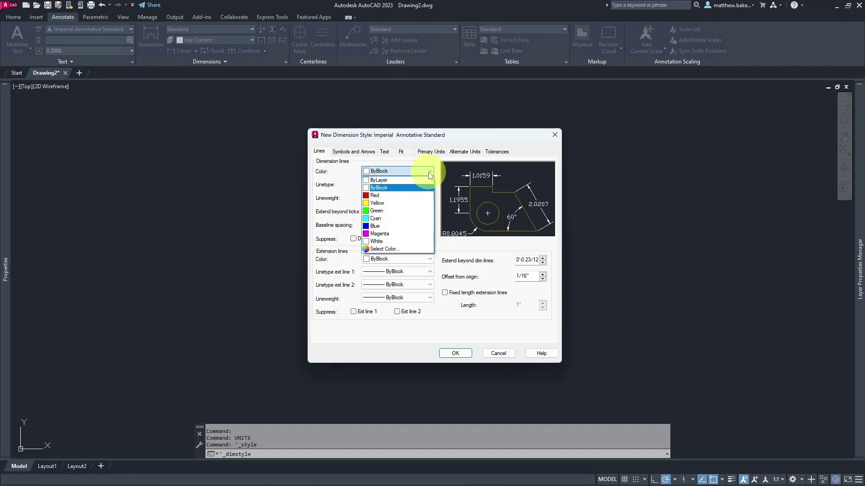
click(396, 181)
click(421, 184)
click(413, 193)
click(405, 198)
click(396, 206)
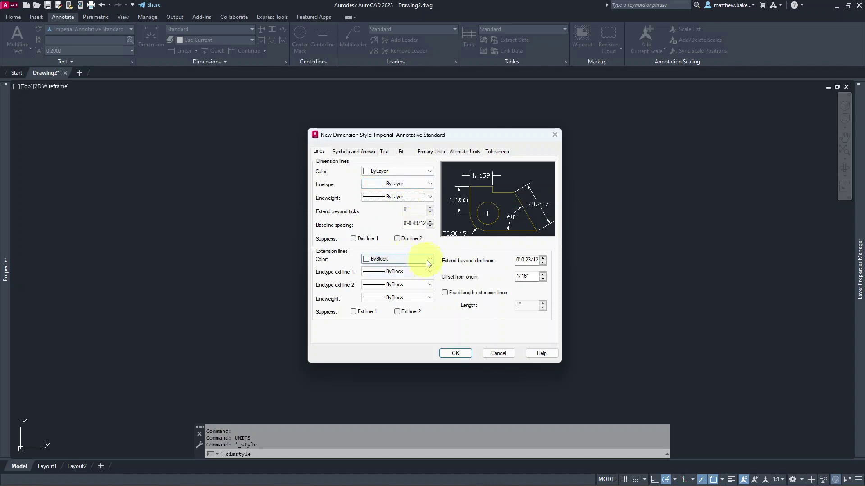
Set the extension lines' color, both linetypes and lineweight to ByLayer.
click(412, 259)
click(418, 268)
click(419, 272)
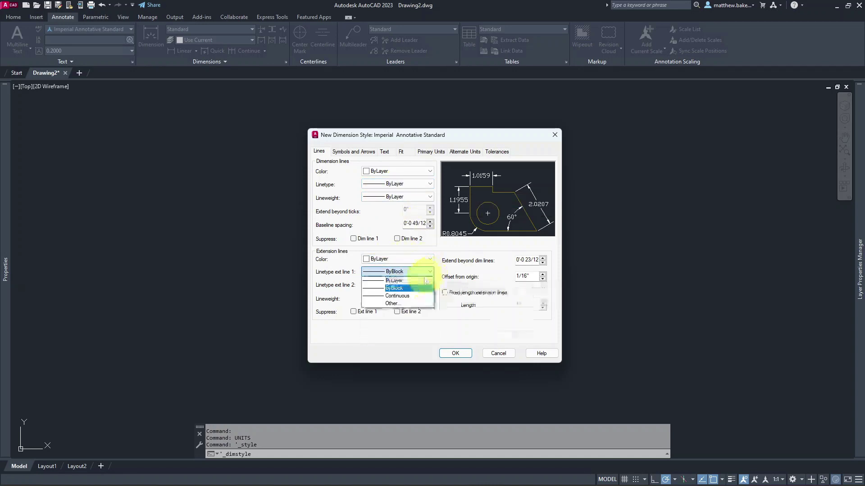
click(422, 285)
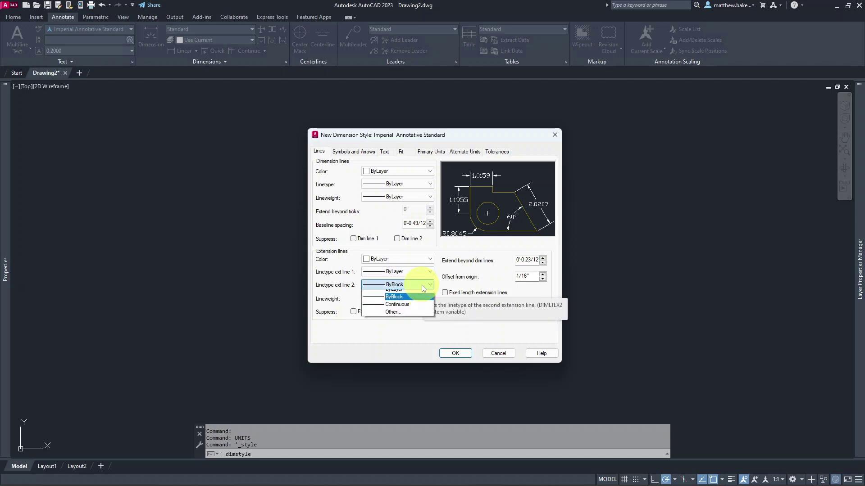
click(416, 294)
click(419, 298)
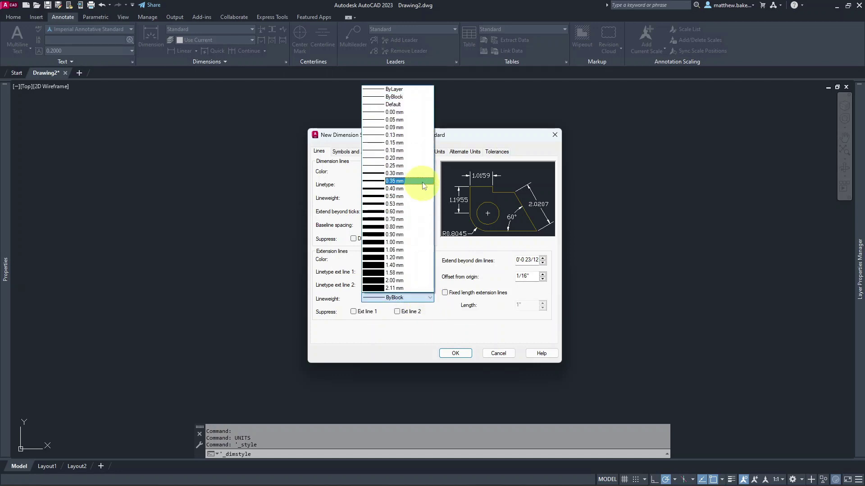
click(402, 90)
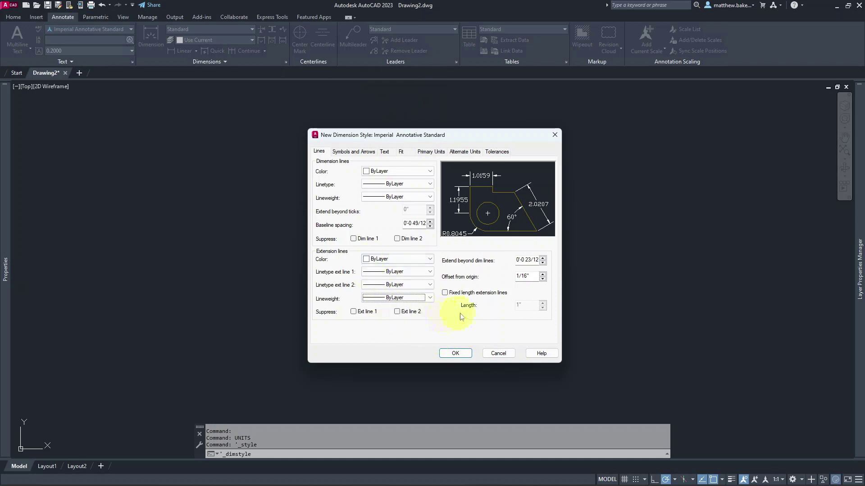
Set the extension lines to extend 1/8" beyond the dimension lines and enter a new offset from origin.
key(Tab)
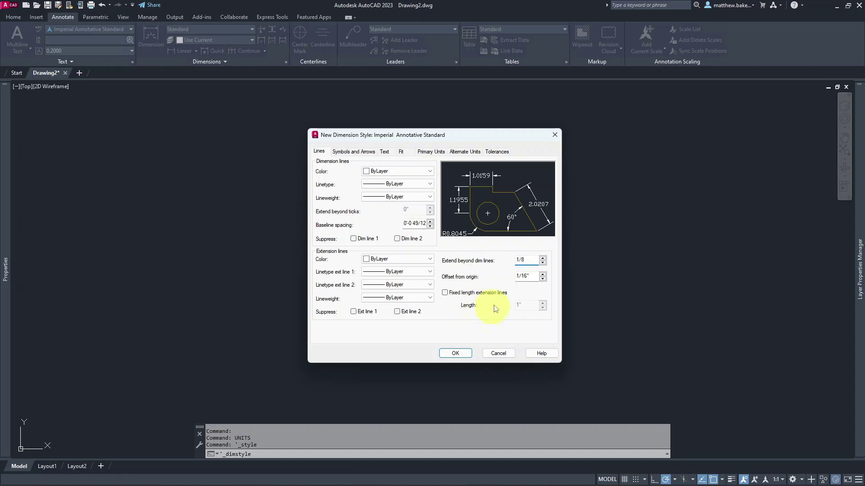
drag(533, 276, 481, 275)
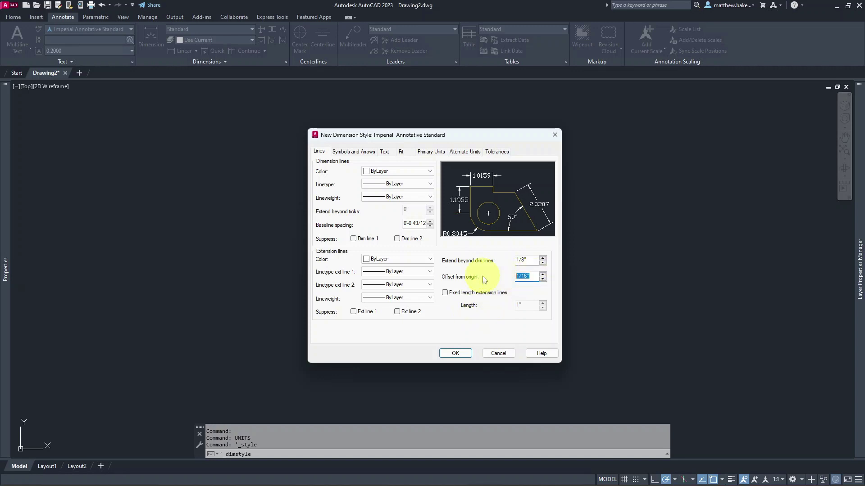
text(1/)
Set the first and second arrowheads to Architectural tick, with Closed filled for the leader.
click(352, 152)
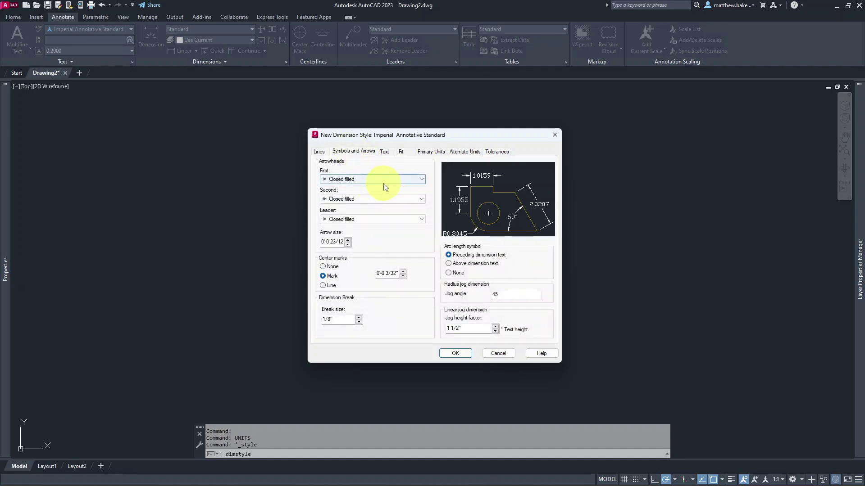
click(422, 181)
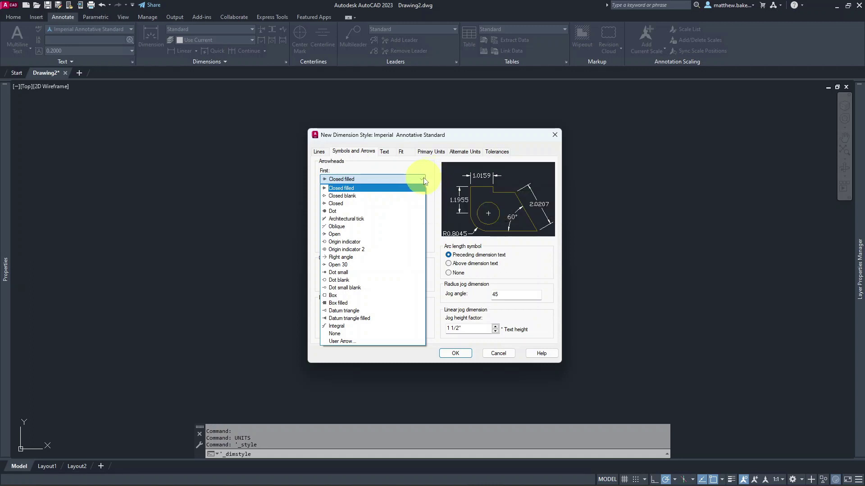
click(360, 221)
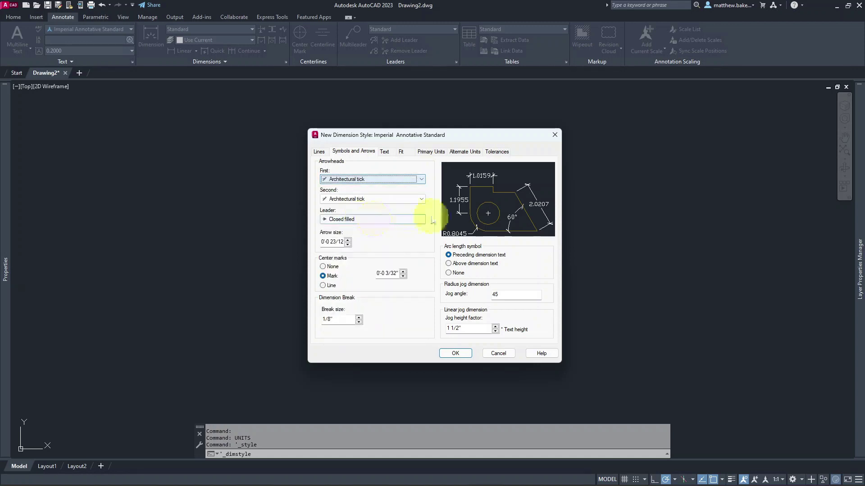
click(420, 200)
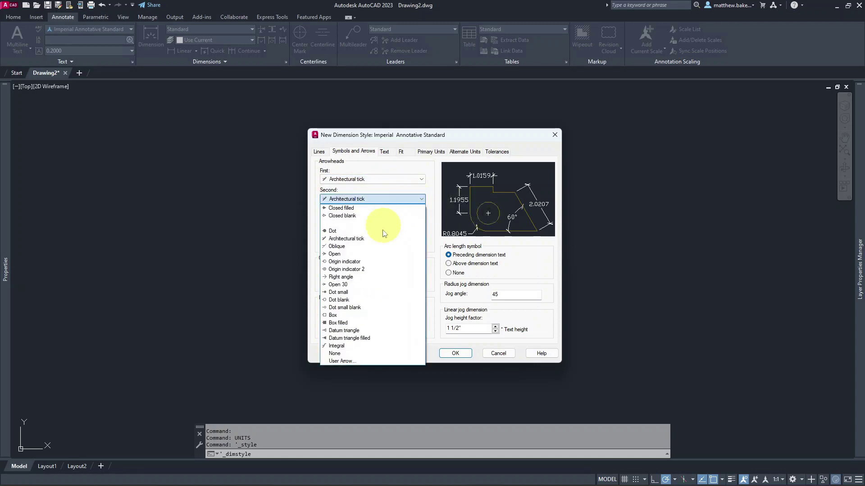
click(378, 236)
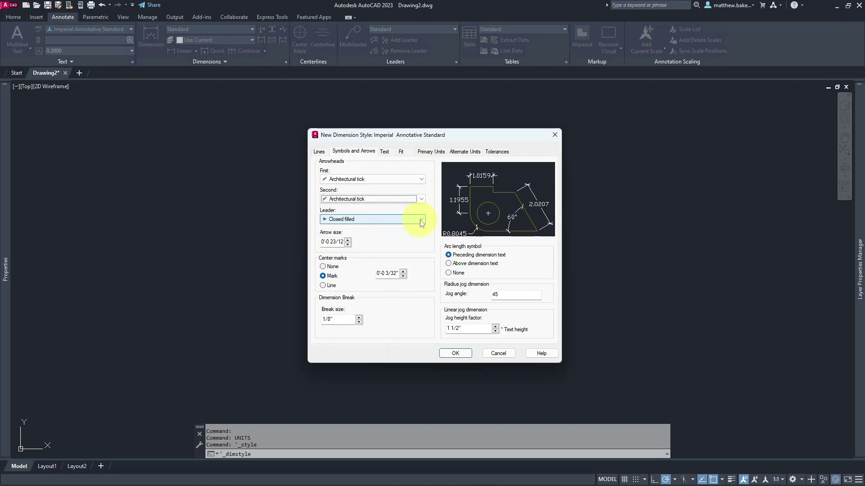
click(419, 221)
click(421, 226)
Set both the arrow size and the center mark size to 1/8".
drag(341, 242, 292, 250)
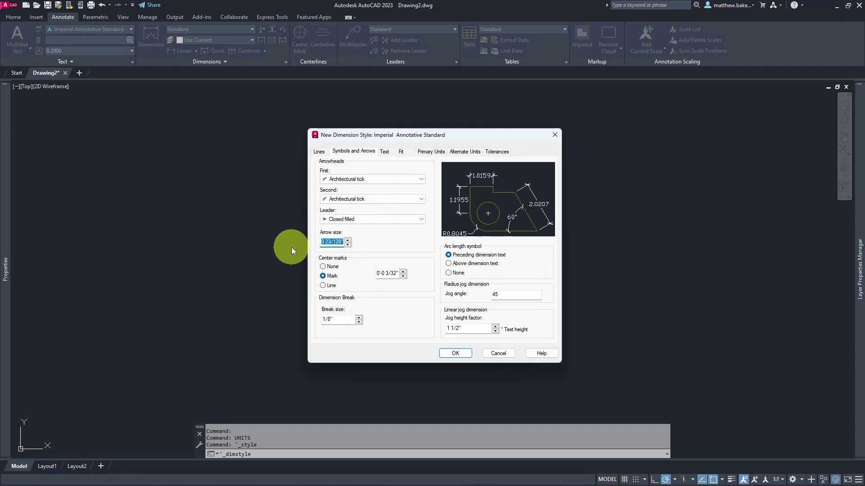
text(1/8)
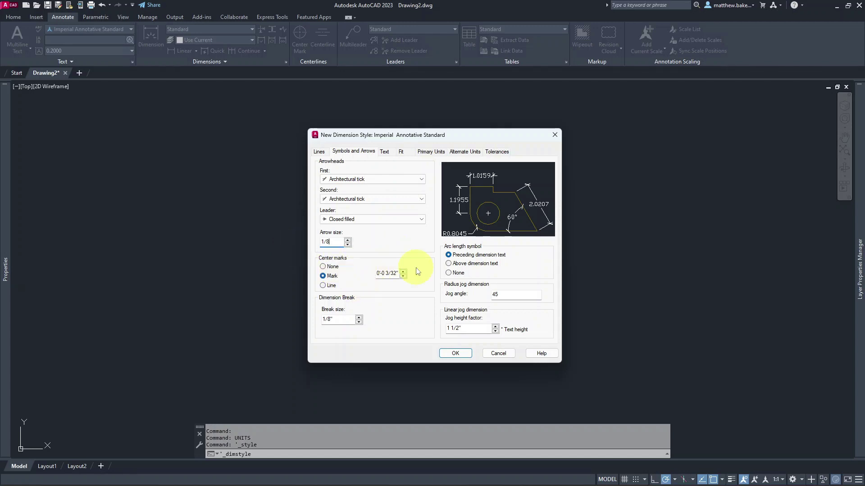
click(382, 274)
drag(379, 273, 399, 273)
text(1/8)
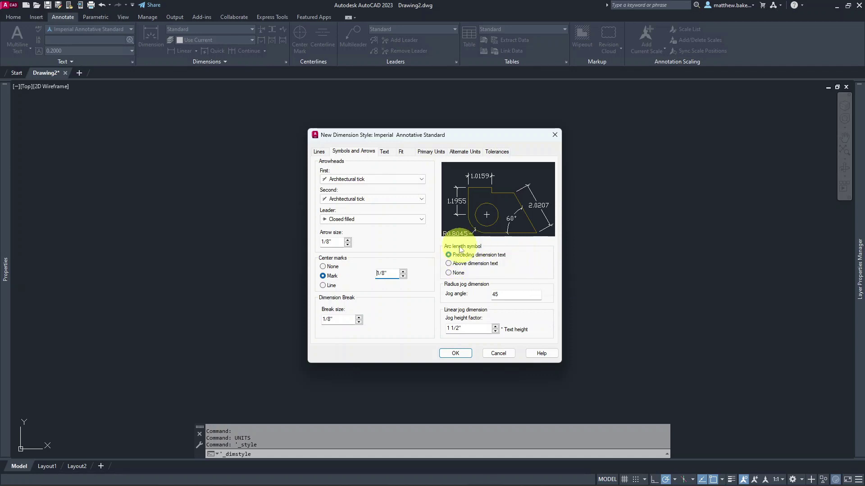
Place the arc length symbol preceding the dimension text and set the linear jog height factor to 1/8".
click(448, 263)
click(448, 255)
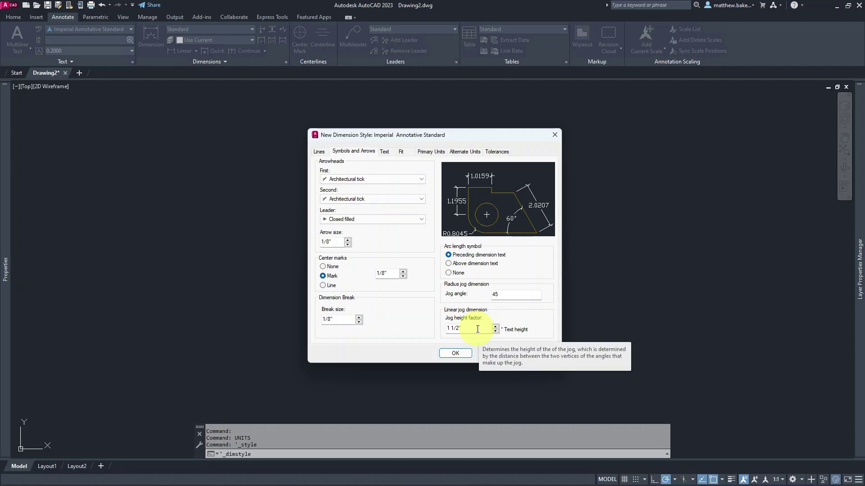
drag(477, 329, 430, 329)
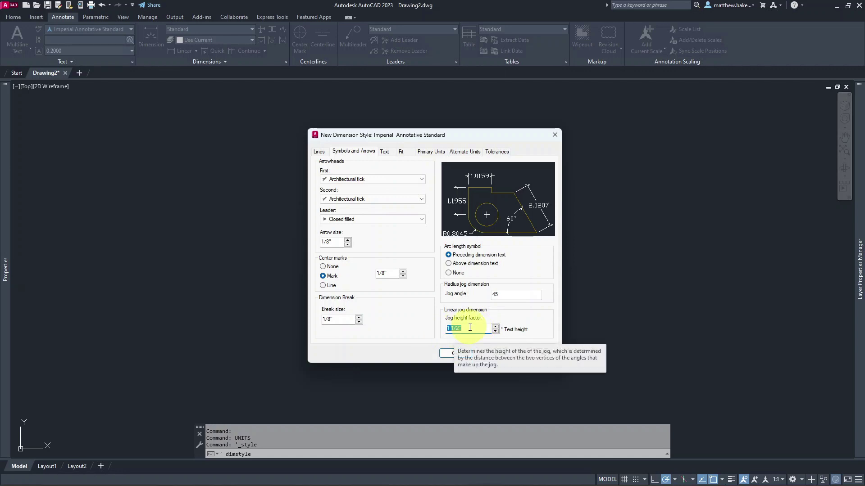
text(1)
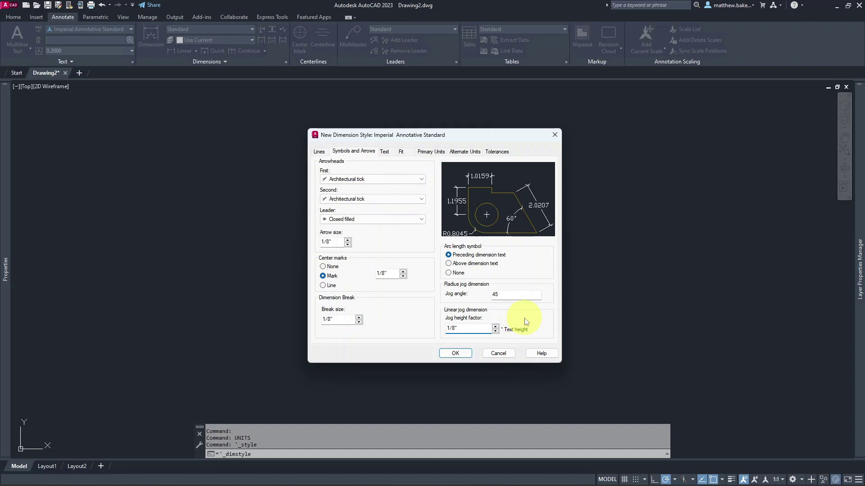
Assign the Imperial Annotative Standard text style to the dimension text and set its color to ByLayer.
click(384, 152)
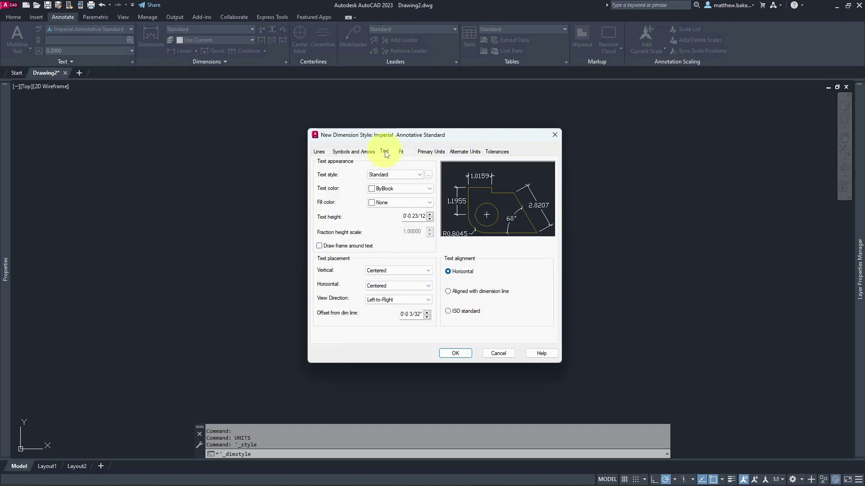
click(407, 175)
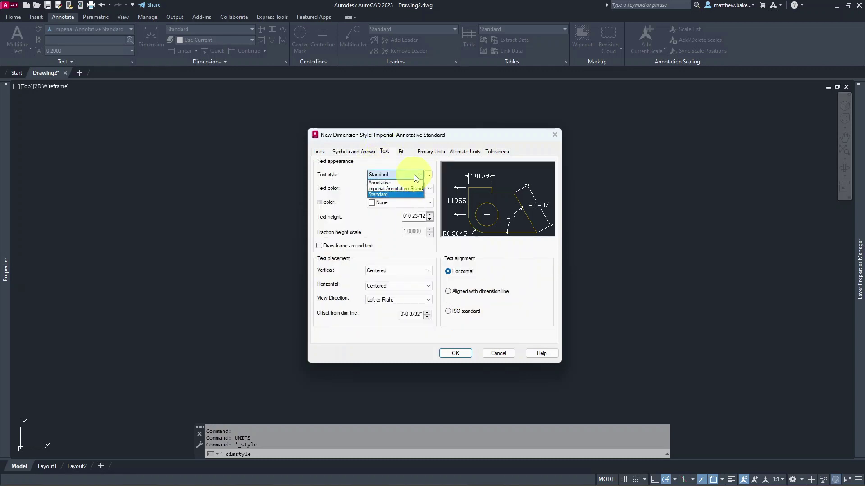
click(402, 189)
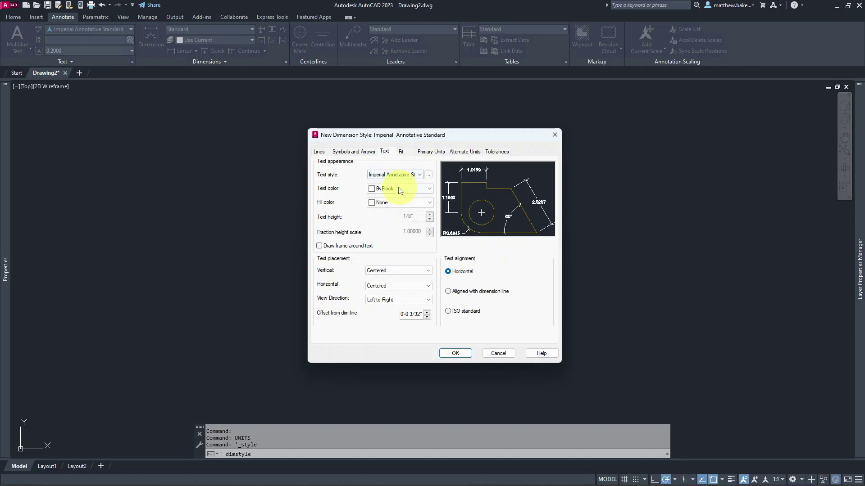
click(407, 189)
click(409, 206)
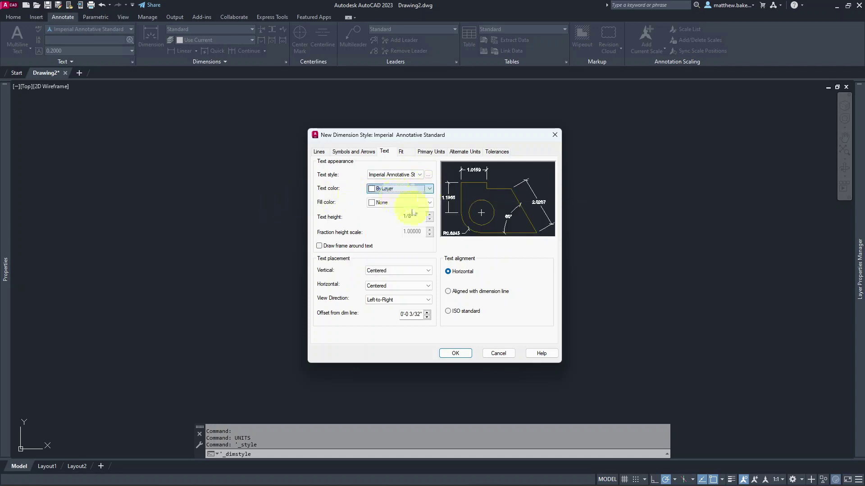
Set the dimension text's fill color to None, its vertical placement to Above and its horizontal placement to Centered.
click(426, 204)
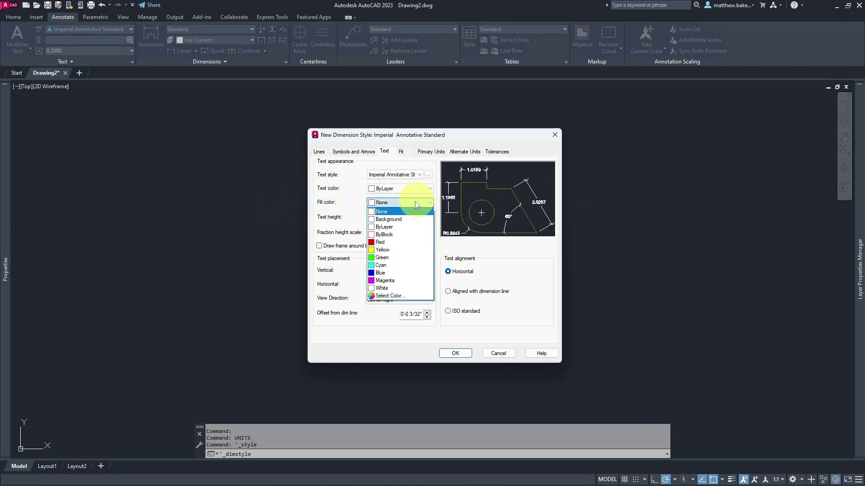
click(381, 212)
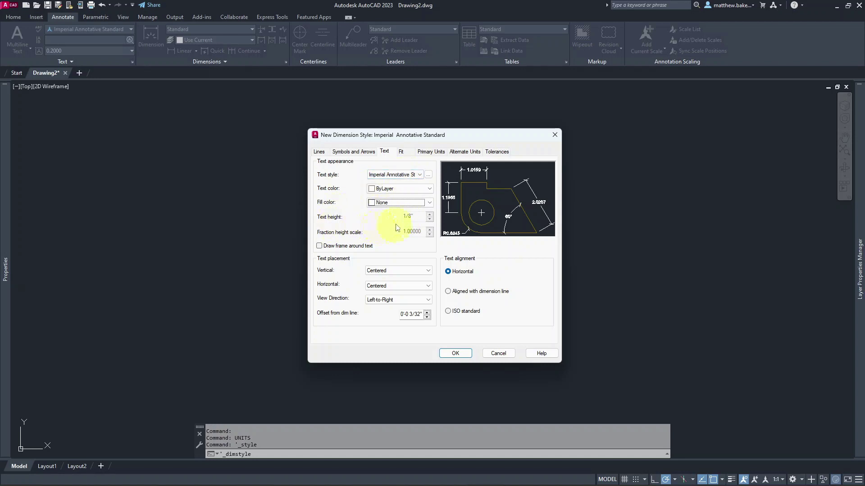
click(428, 272)
click(396, 285)
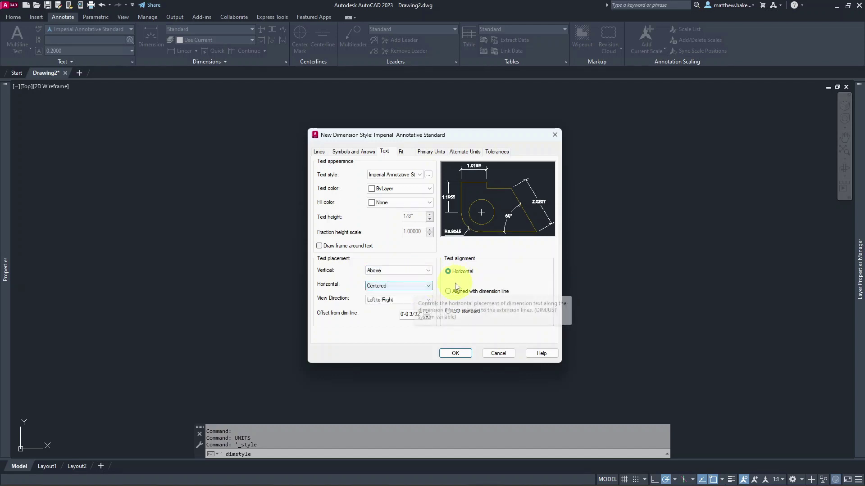
click(396, 286)
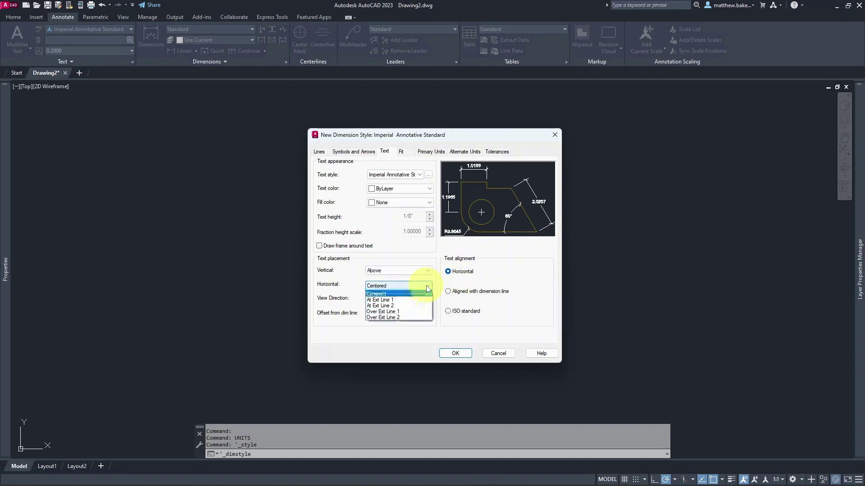
click(402, 294)
Set the dimension text's offset from the dimension line to 1/8".
click(410, 315)
drag(400, 316, 426, 315)
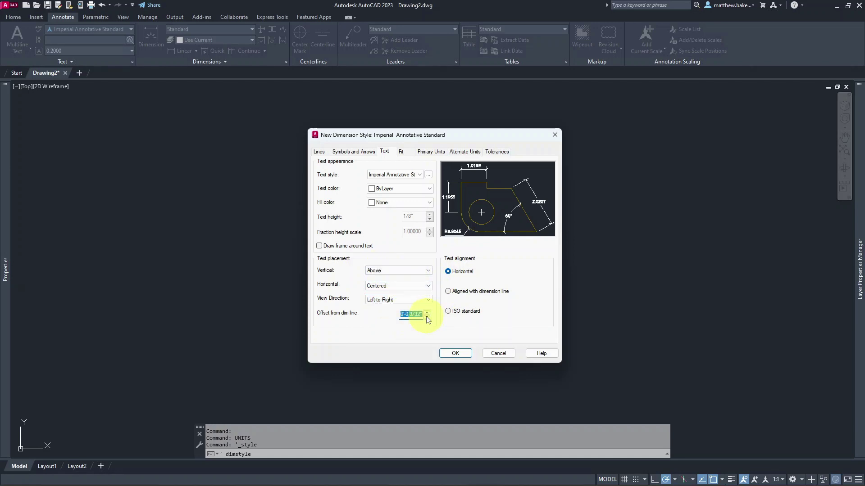
text(1/8)
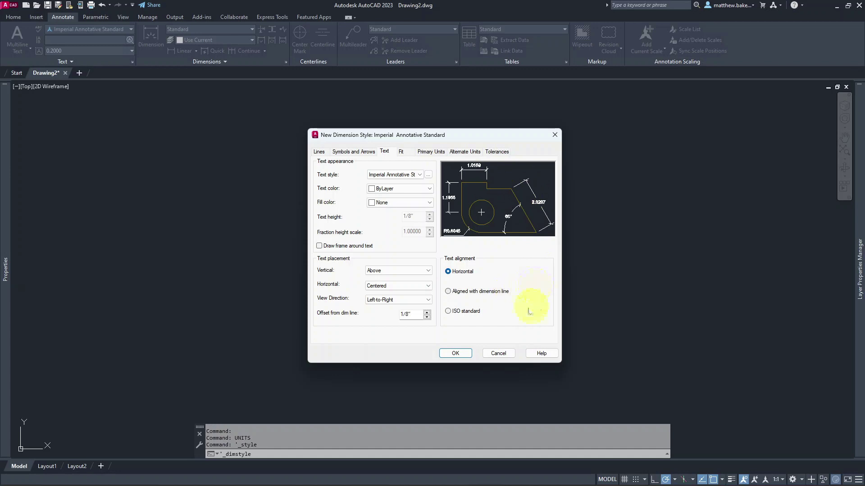
Align the text with the dimension line, and place text outside its default position over the dimension line, with leader.
click(449, 291)
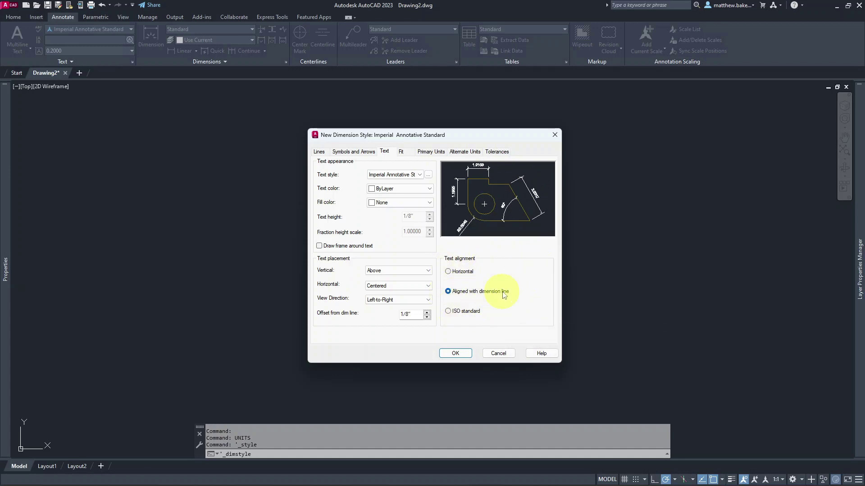
click(448, 272)
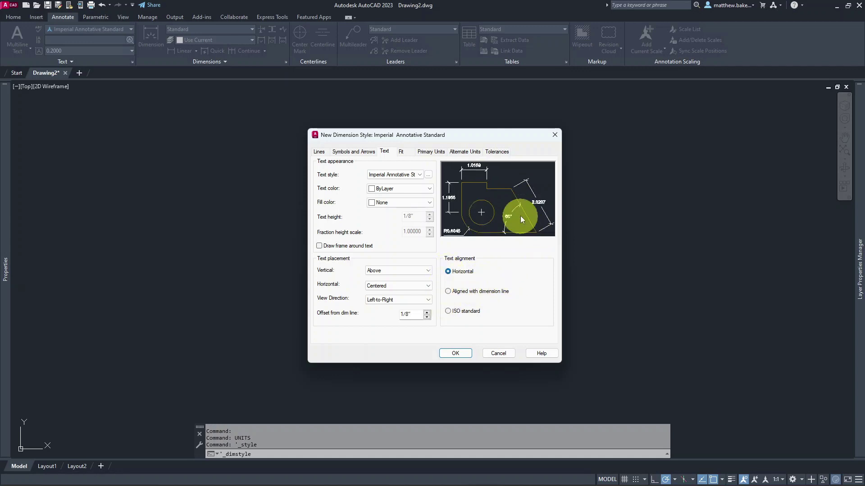
click(448, 292)
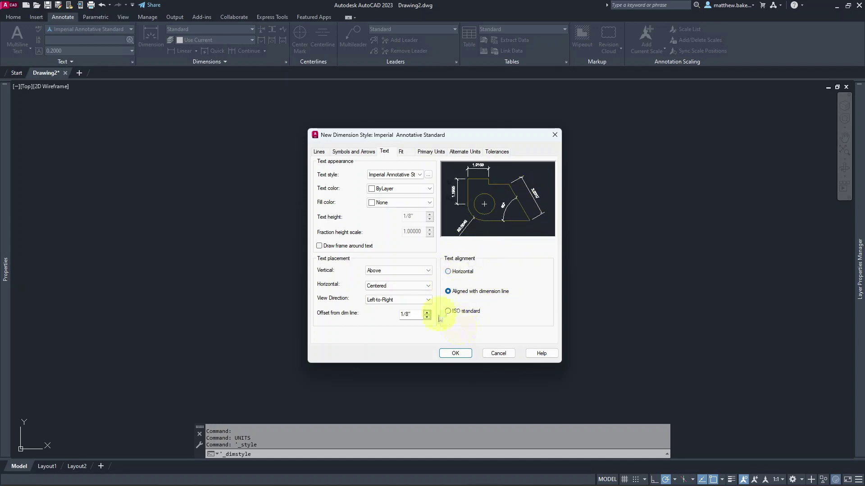
click(401, 152)
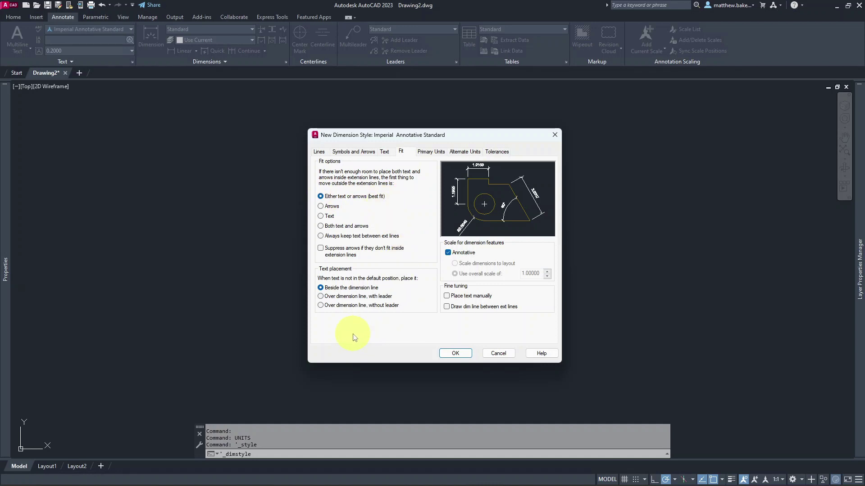
click(321, 297)
Set the linear primary units to Architectural with 0'-0" precision and save the new dimension style.
click(425, 152)
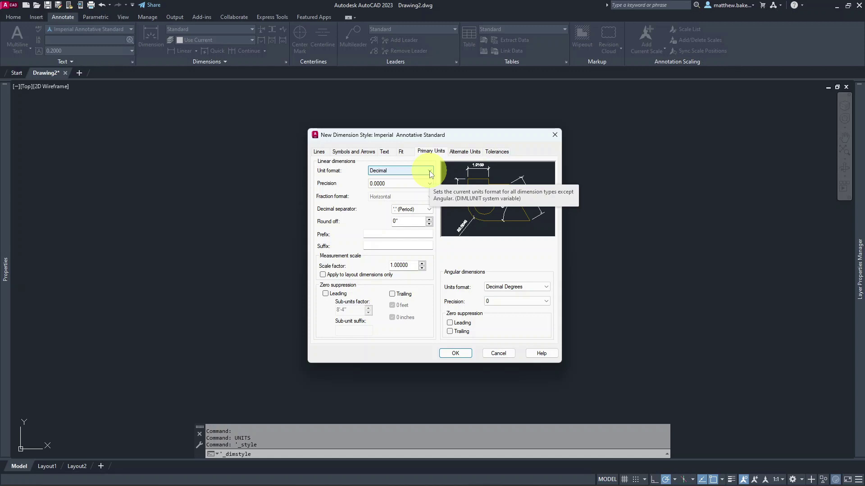
click(430, 173)
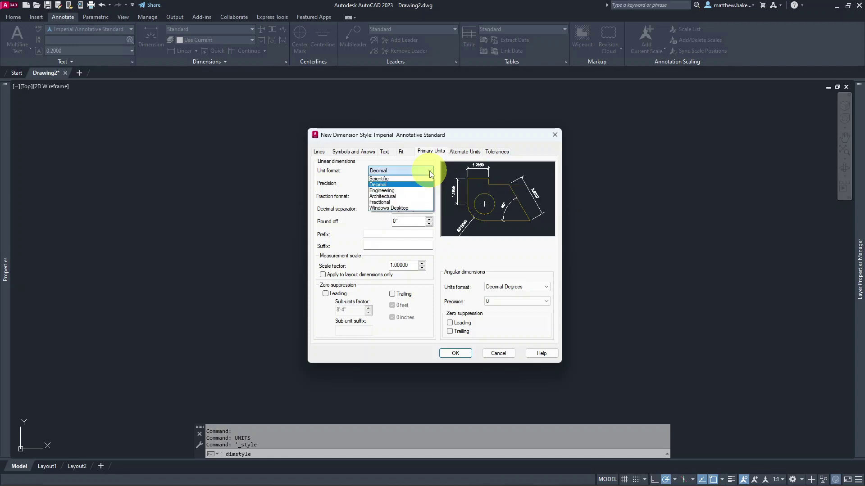
click(415, 197)
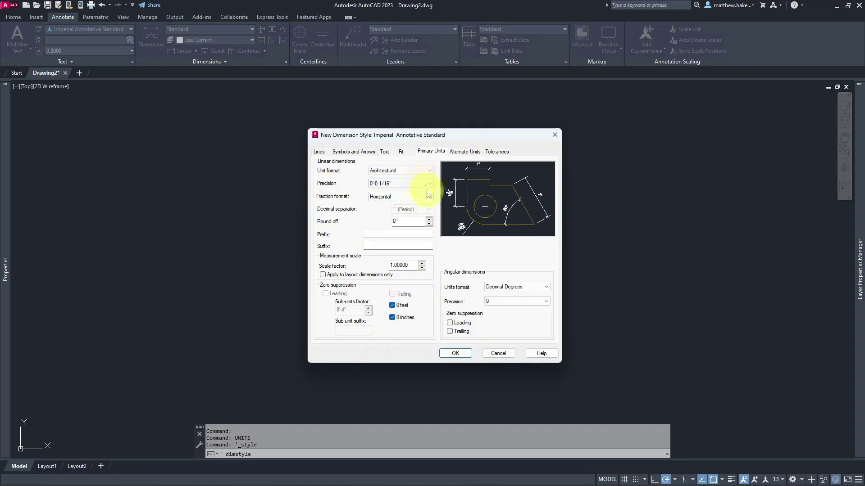
click(429, 184)
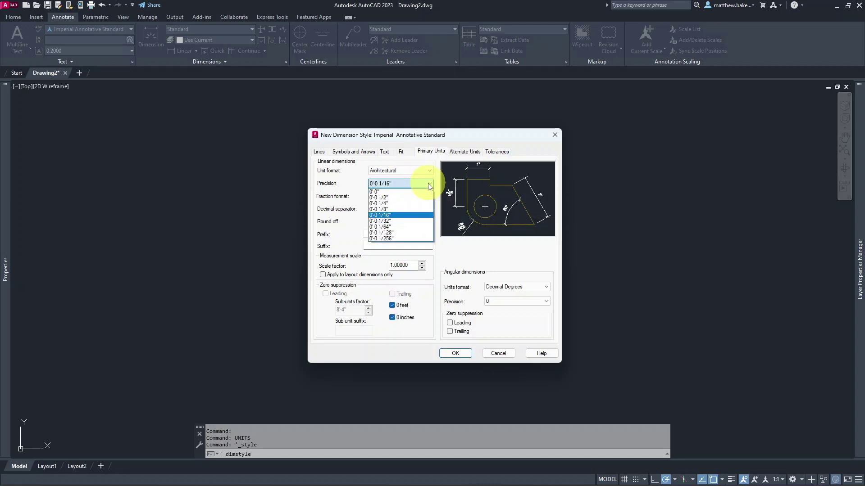
click(377, 193)
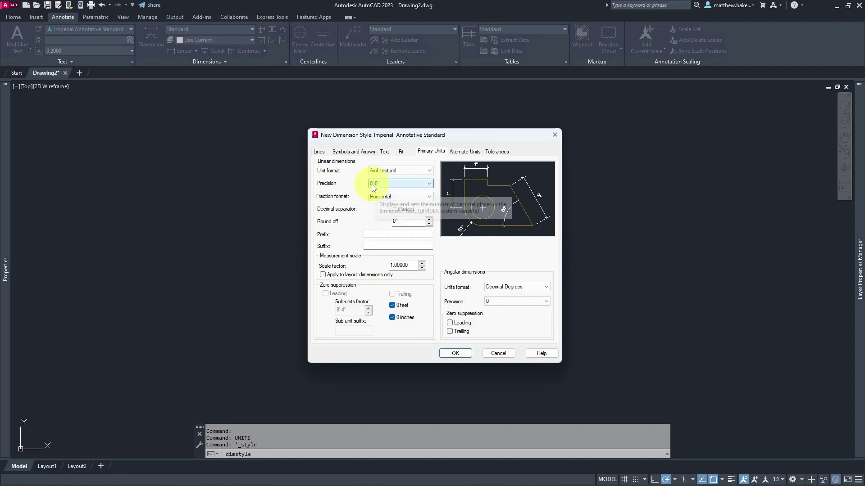
click(428, 188)
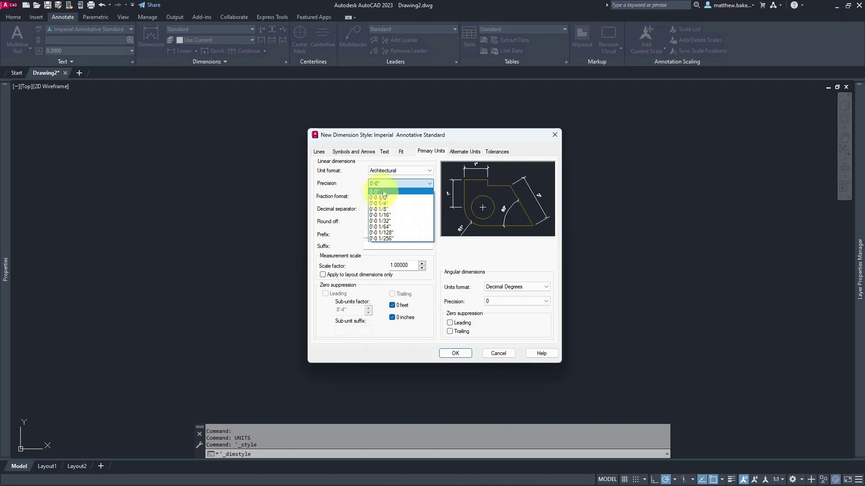
click(413, 187)
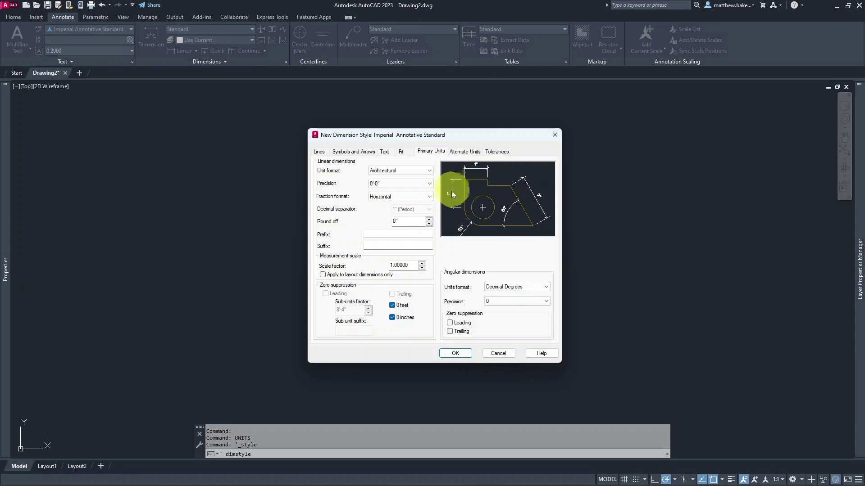
click(456, 354)
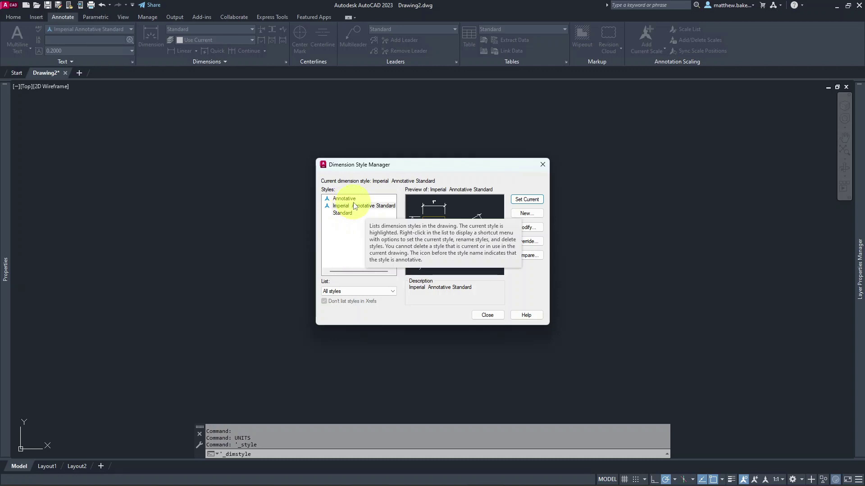
Review the alternate units settings of the Imperial Annotative Standard dimension style and close the style manager.
click(527, 227)
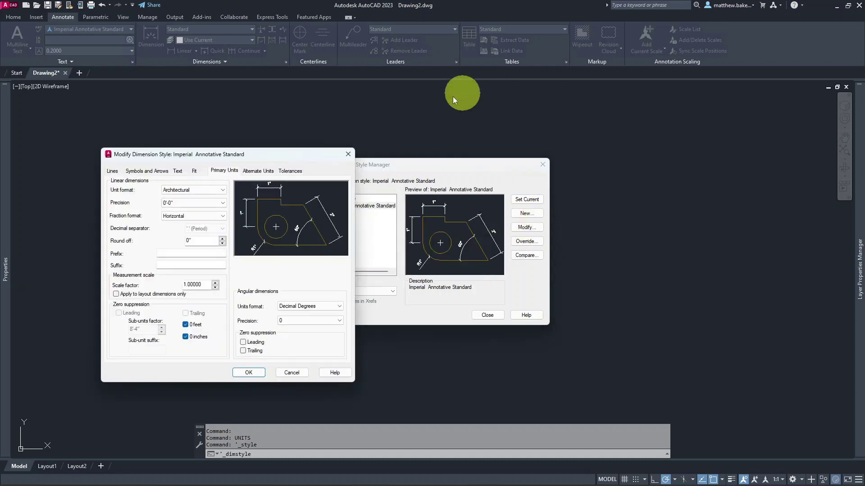
click(256, 171)
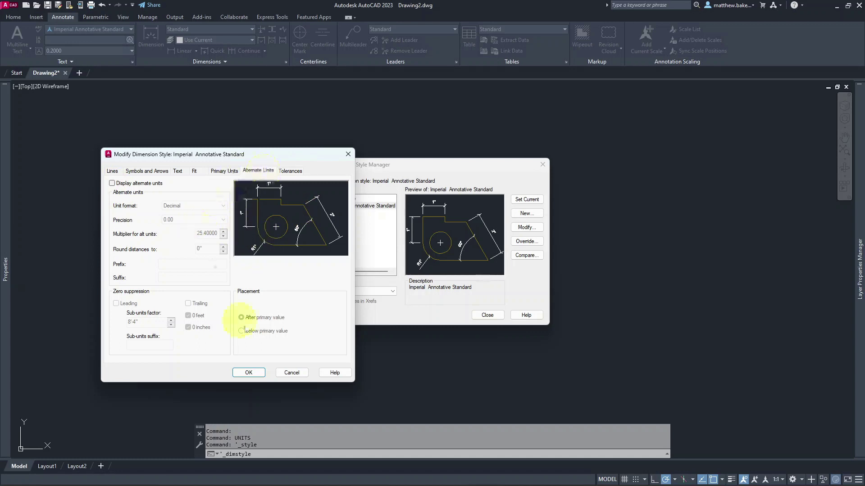
click(249, 373)
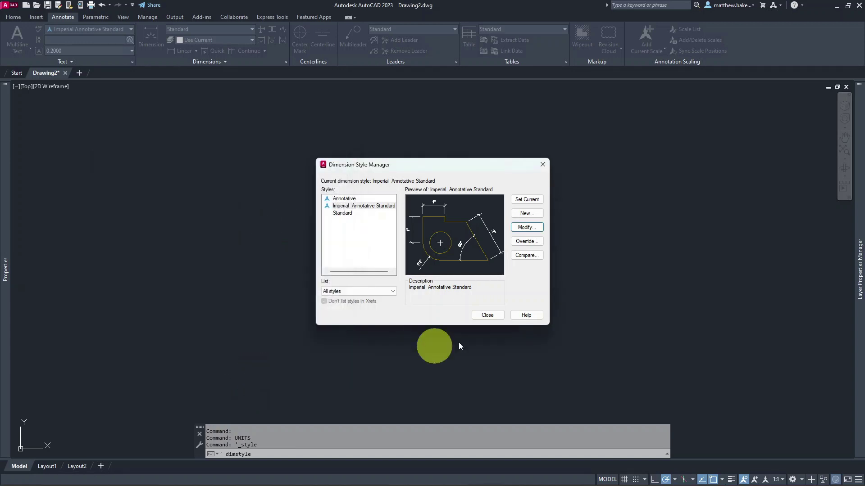
click(489, 315)
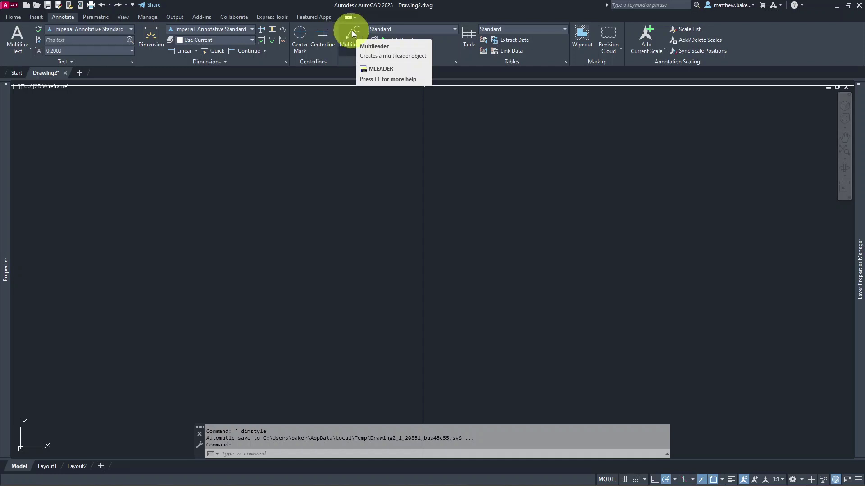
Create an annotative multileader style named Imperial Annotative Standard, based on Standard.
click(456, 63)
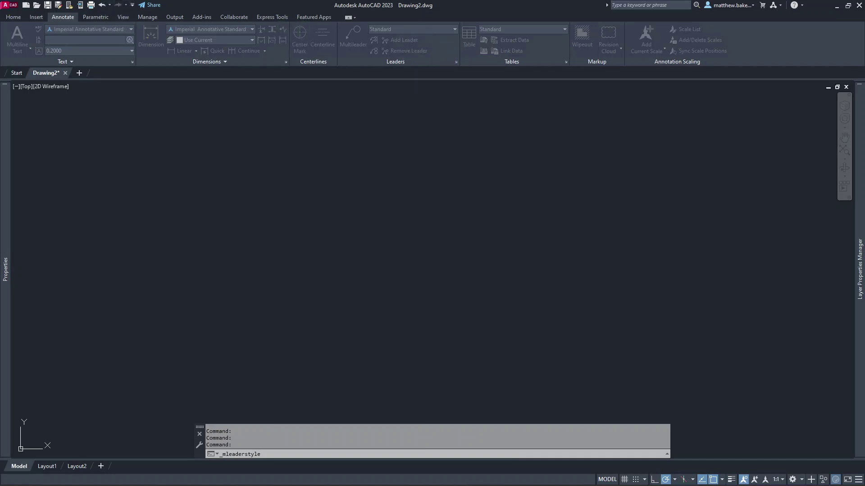
drag(412, 353, 419, 148)
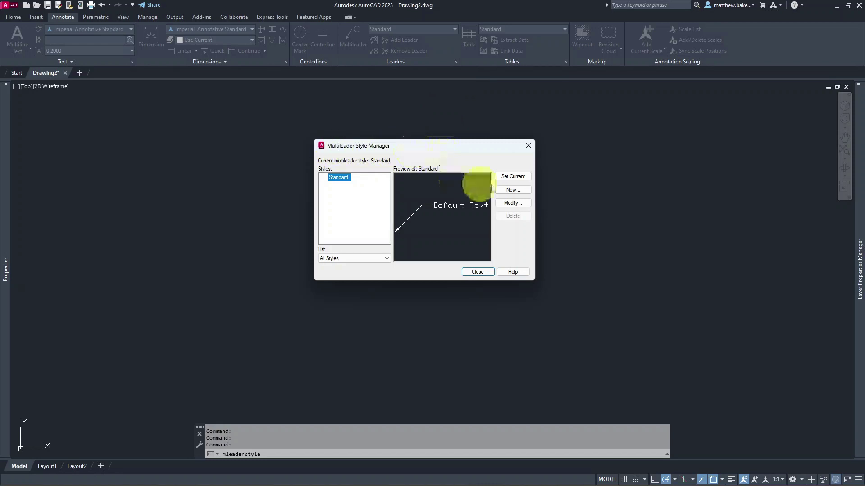
click(517, 191)
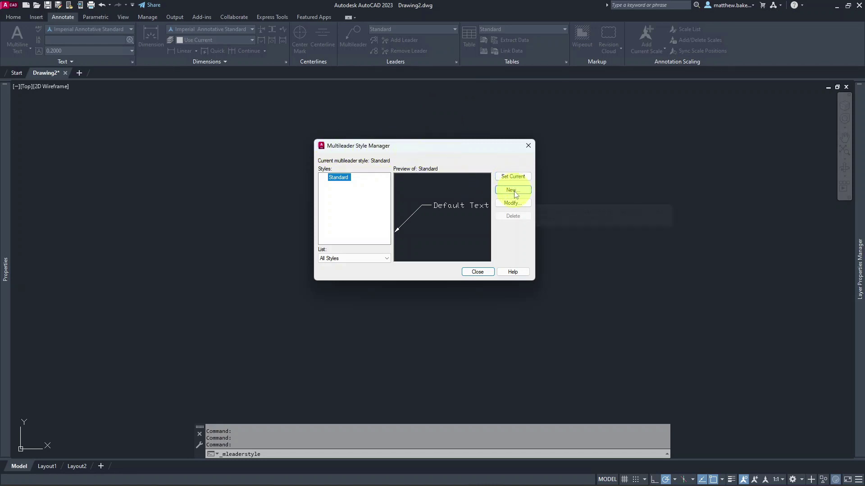
click(514, 190)
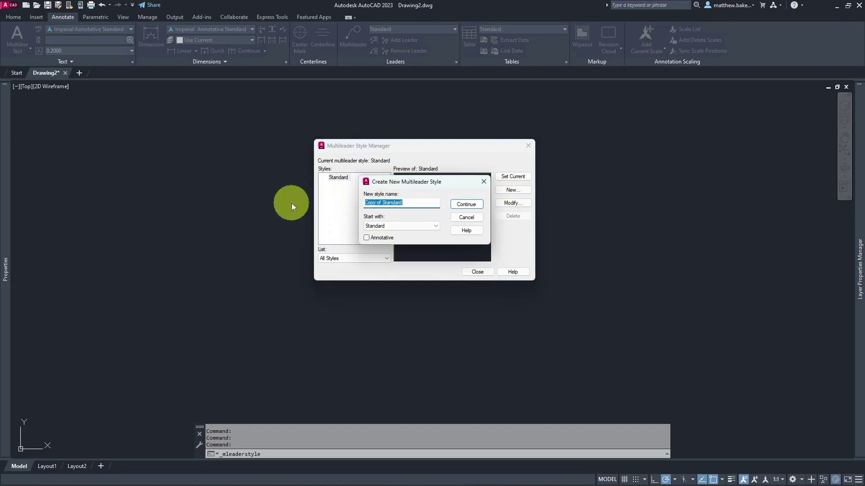
text(Imperial Annotative)
click(367, 237)
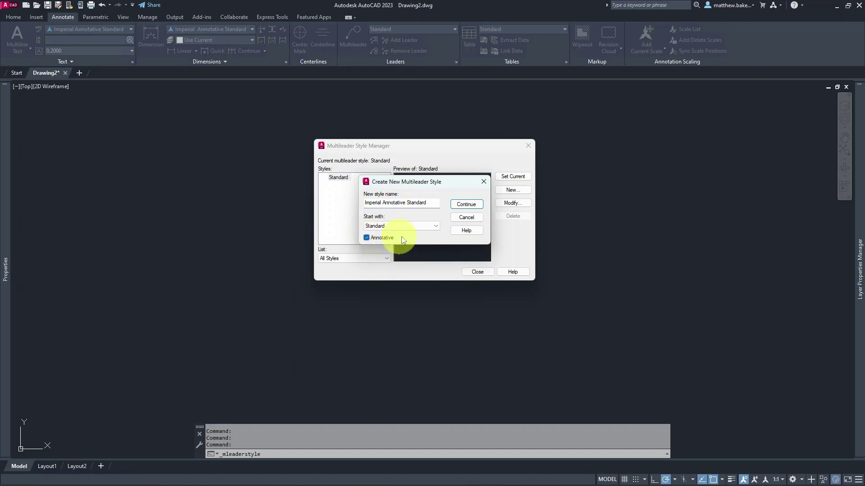
click(469, 206)
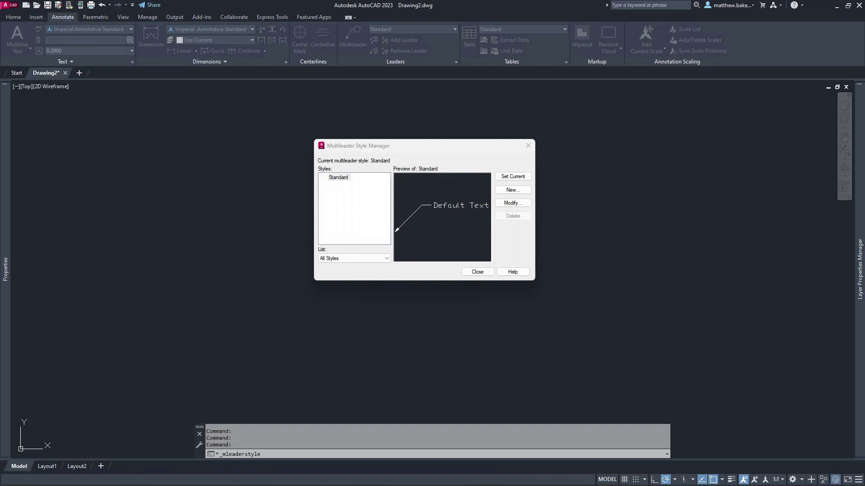
Set the leader type of the new multileader style to Straight.
drag(228, 250, 412, 134)
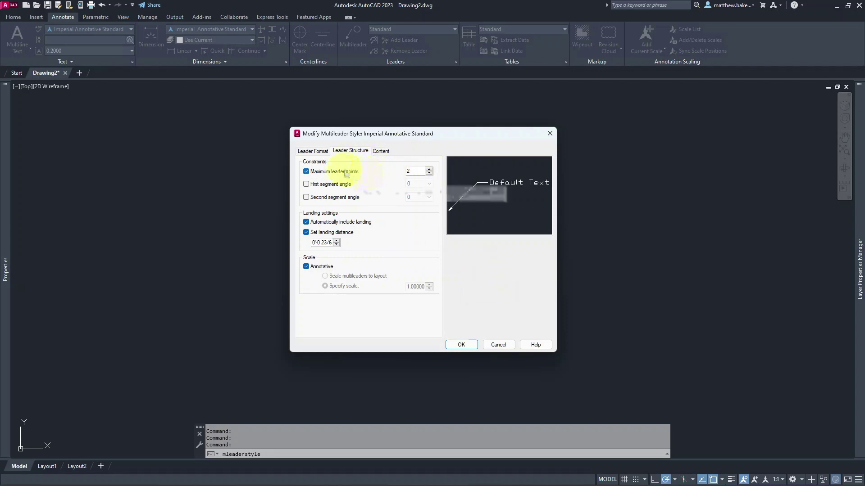
click(312, 151)
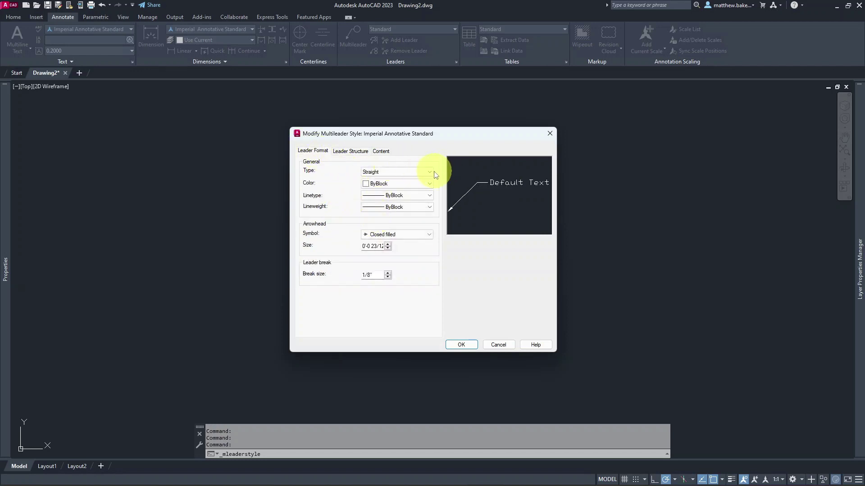
click(430, 171)
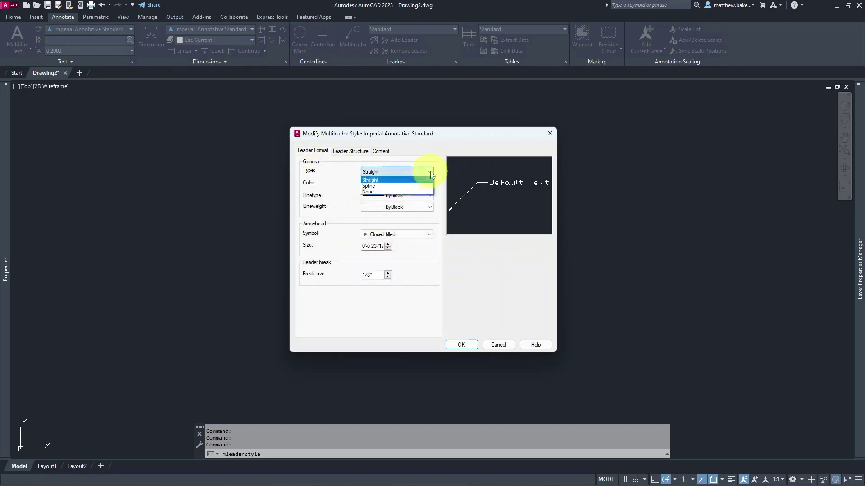
click(378, 180)
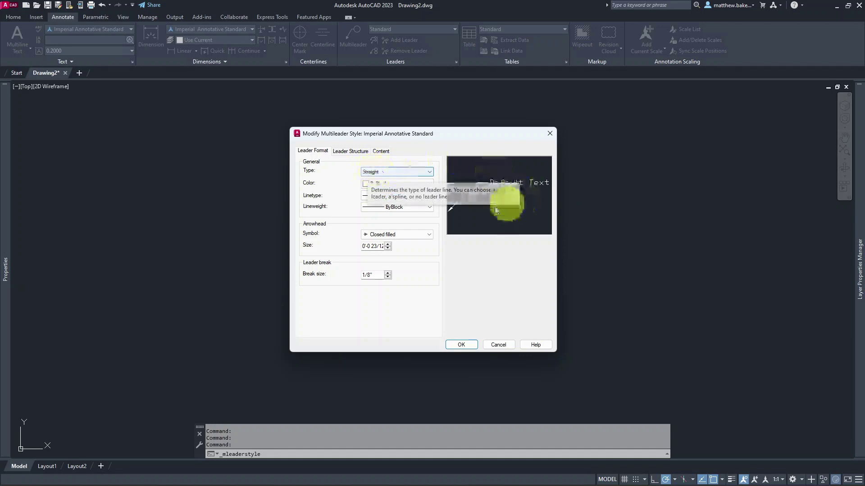
Set the leader's color, linetype and lineweight to ByLayer.
click(429, 183)
click(417, 191)
click(416, 196)
click(415, 205)
click(403, 207)
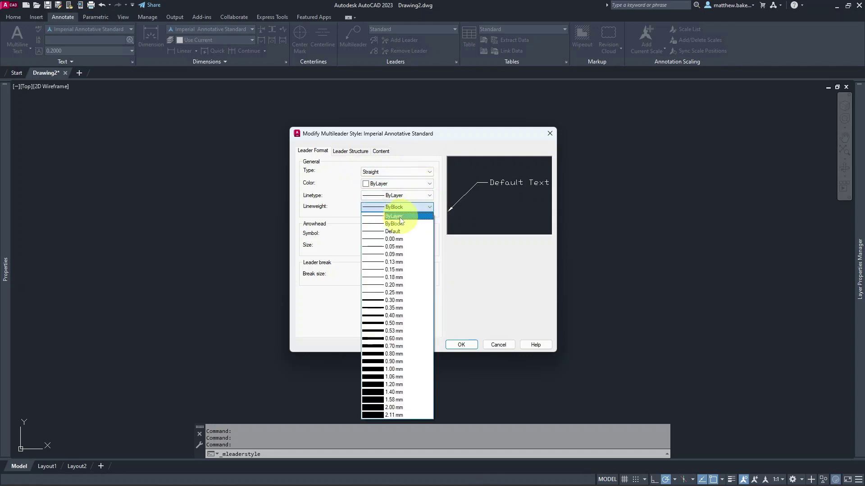
click(401, 215)
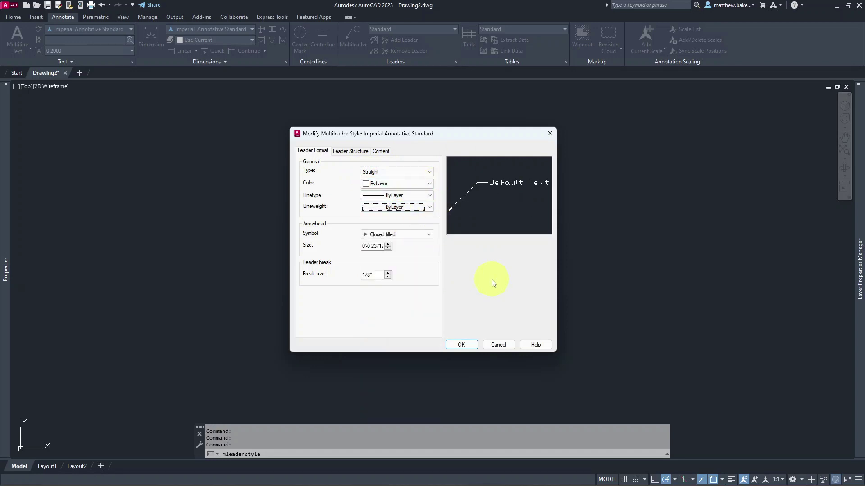
Give the multileader style a Closed filled arrowhead of size 1/8 and a maximum of 3 leader points.
click(428, 237)
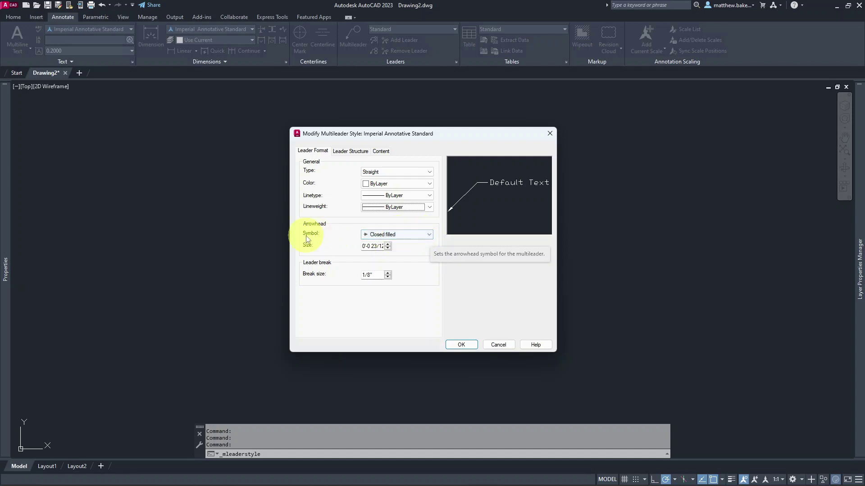
click(428, 239)
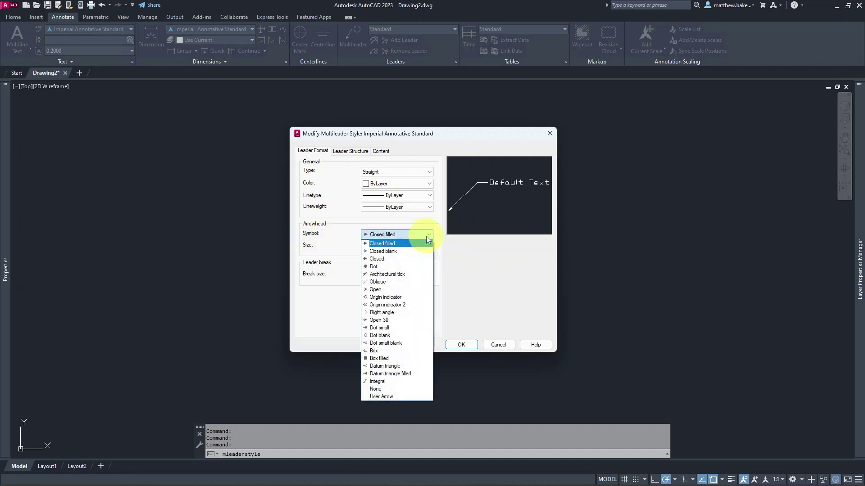
click(366, 236)
key(Tab)
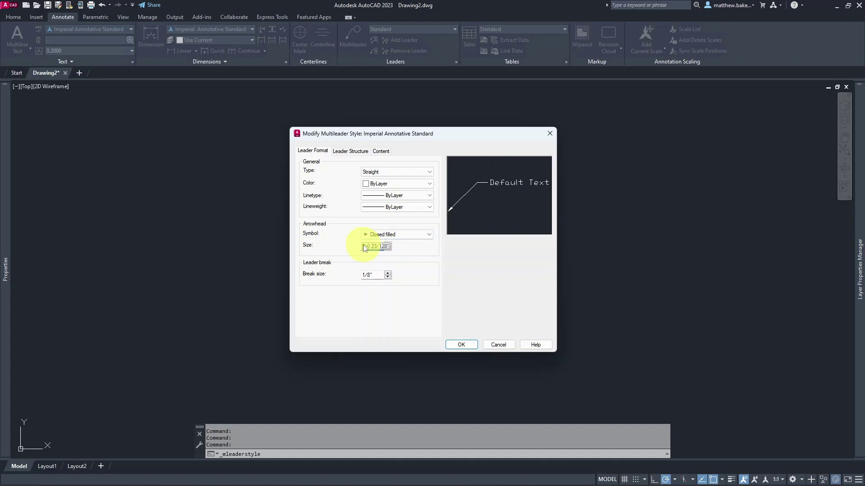
click(365, 248)
text(1/8)
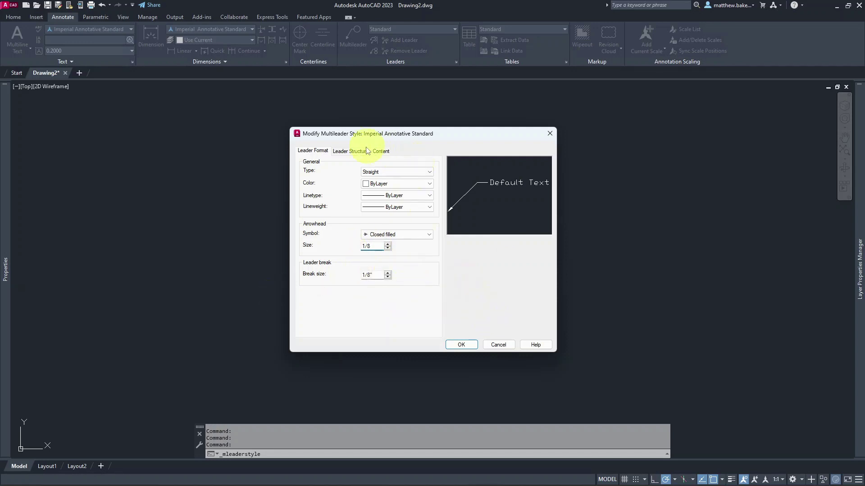
click(350, 151)
double_click(415, 170)
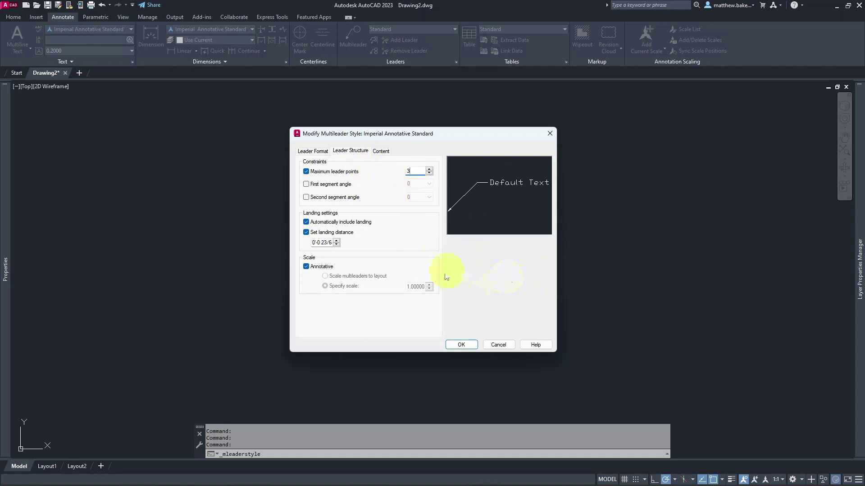
Keep Mtext as the multileader content, with the Imperial Annotative Standard text style and ByLayer text color.
click(380, 152)
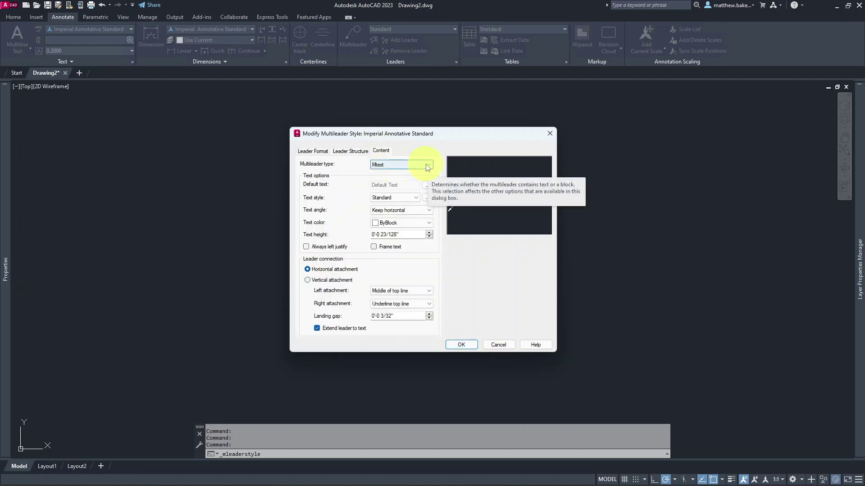
click(428, 168)
click(427, 167)
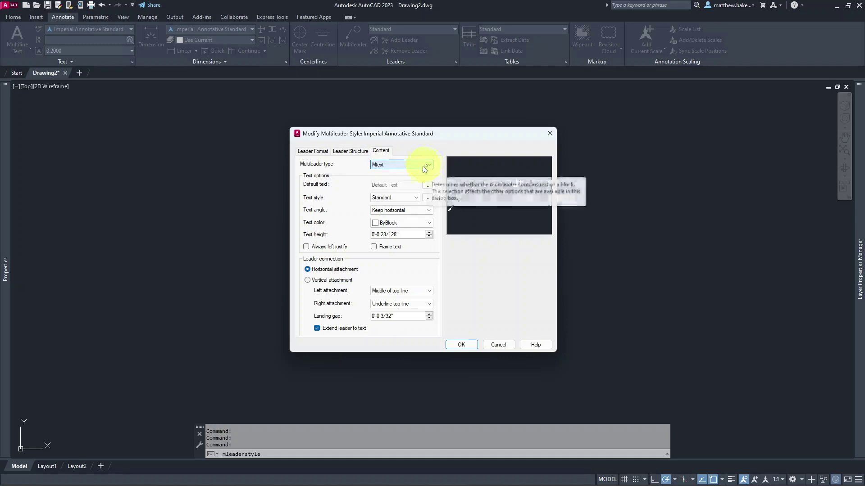
click(416, 200)
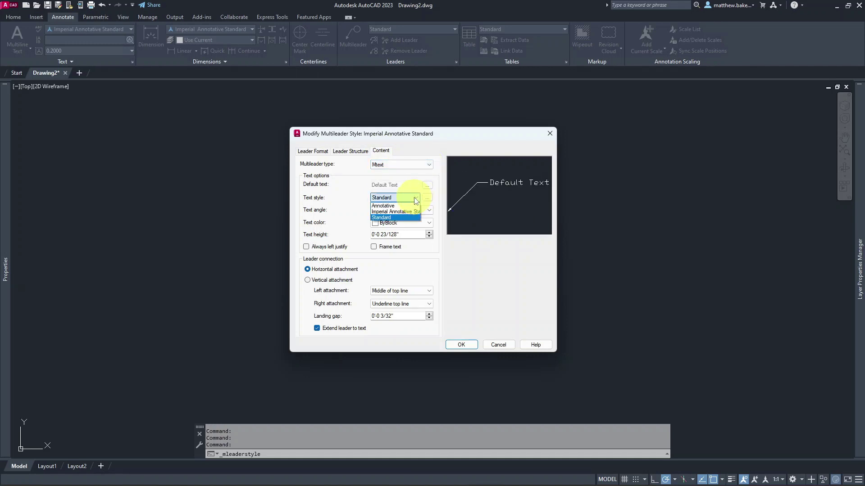
click(396, 211)
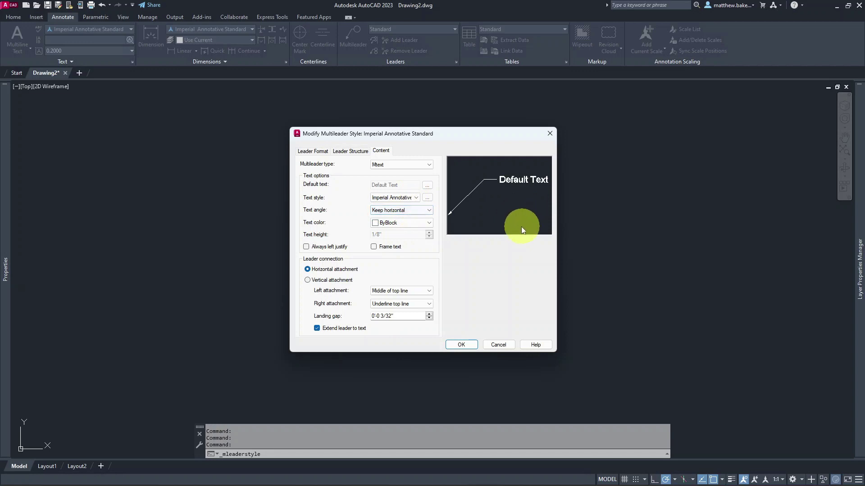
click(400, 223)
click(389, 239)
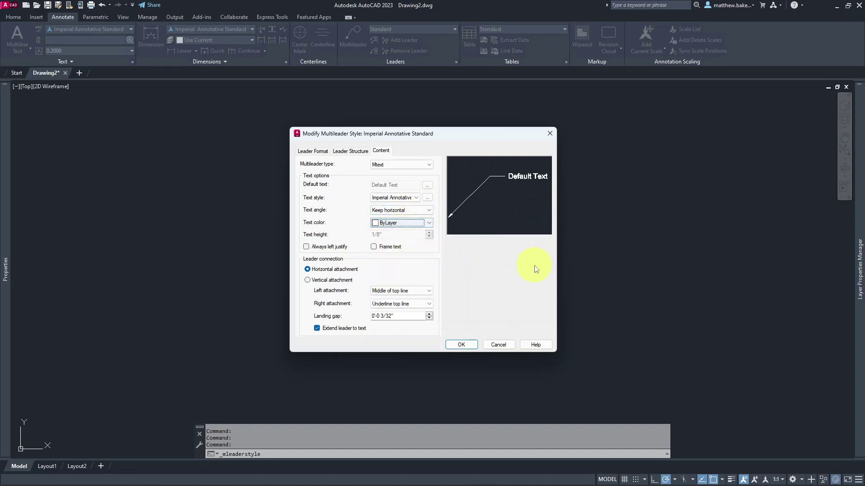
Set the left and right leader attachments to Middle of text and the landing gap to 1/8, and accept the style.
click(421, 292)
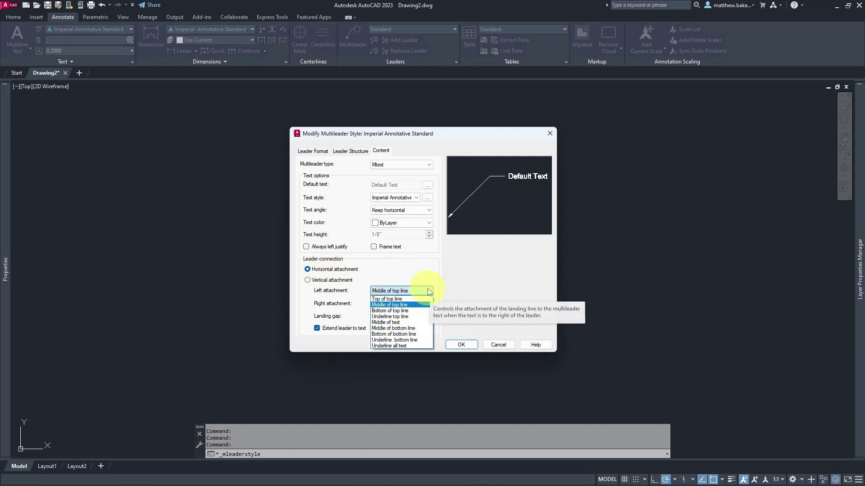
click(423, 322)
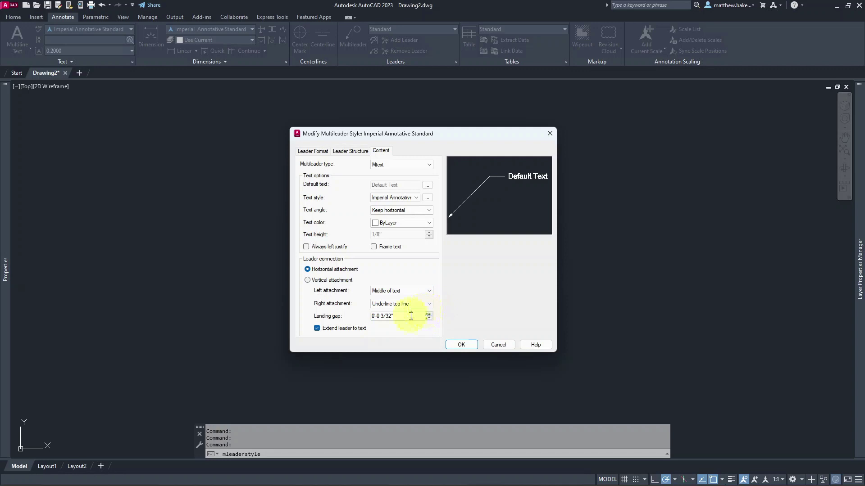
click(422, 305)
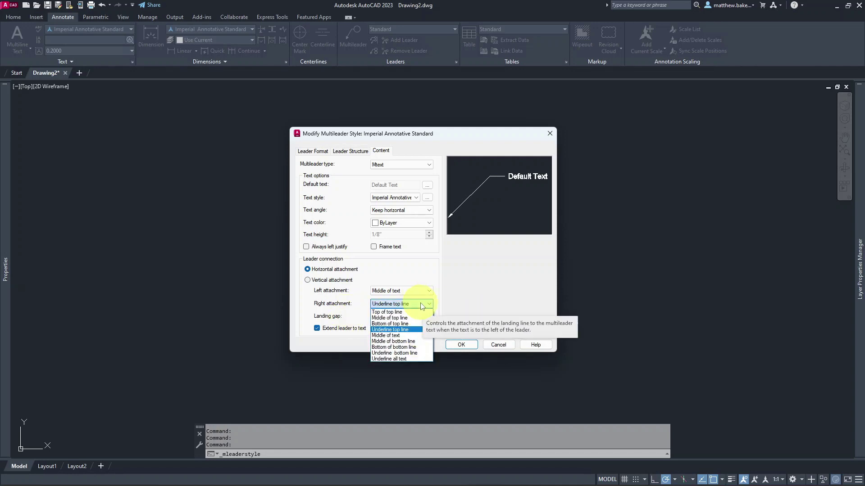
click(396, 335)
drag(411, 316, 339, 320)
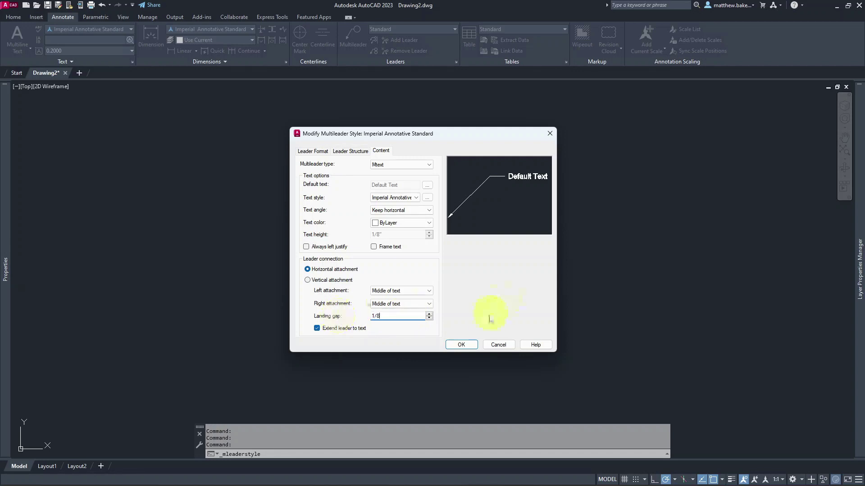
click(461, 344)
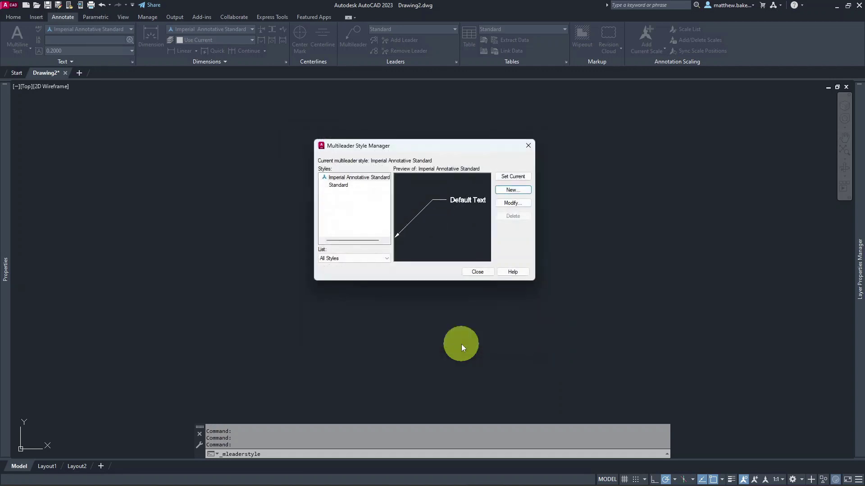
Make Imperial Annotative Standard the current multileader style and close the style manager.
click(512, 177)
click(478, 272)
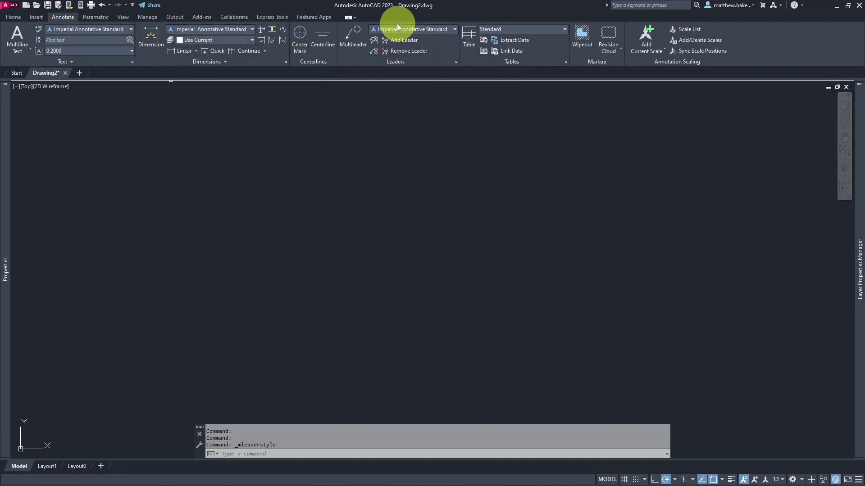
Begin a multiline text object and set the annotation scale to 1'-0" = 1'-0".
click(17, 36)
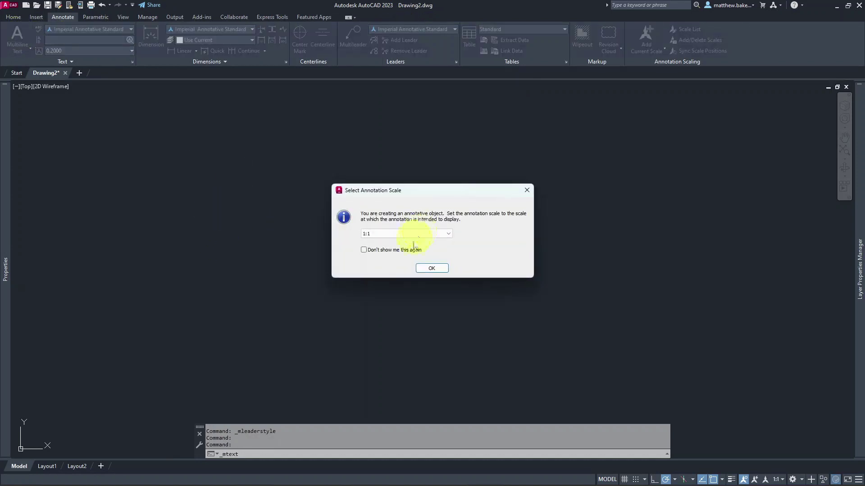
click(444, 234)
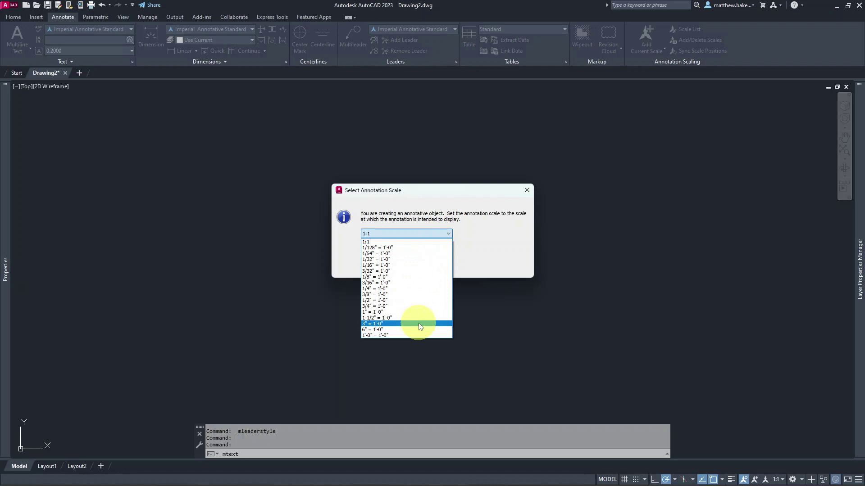
click(382, 335)
click(430, 266)
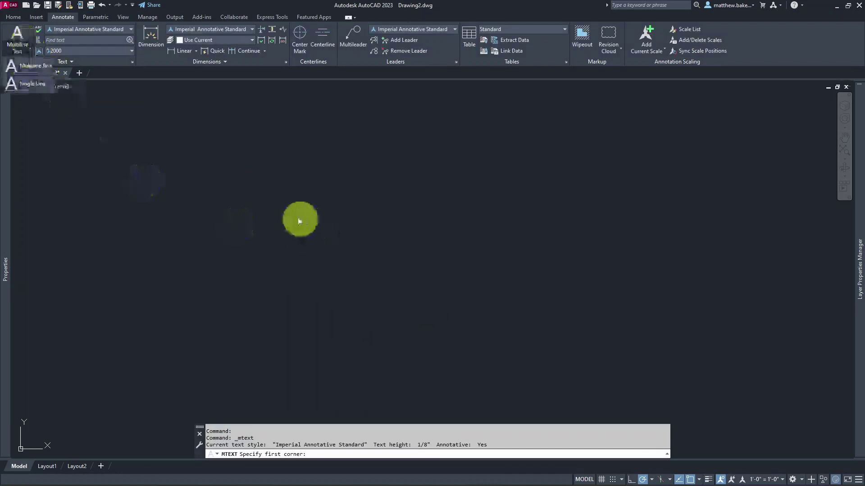
Place the multiline text in model space with the content TEXT in capitals.
click(213, 209)
click(341, 270)
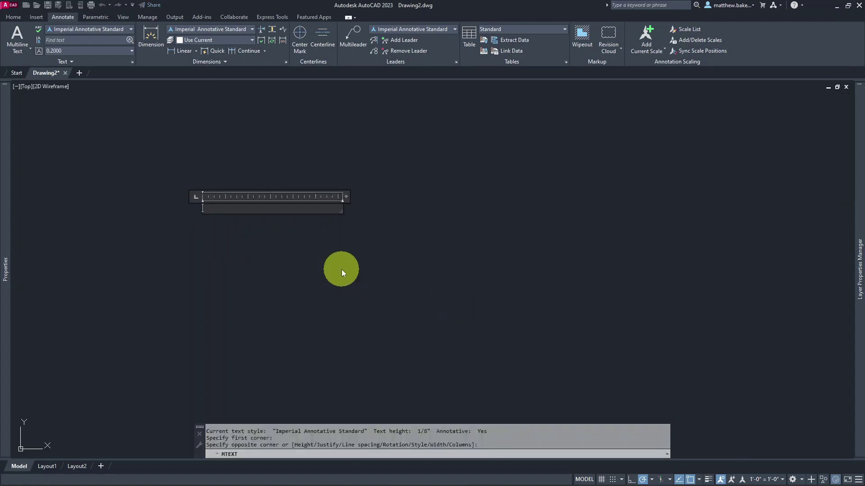
text(text)
key(BackSpace)
key(BackSpace)
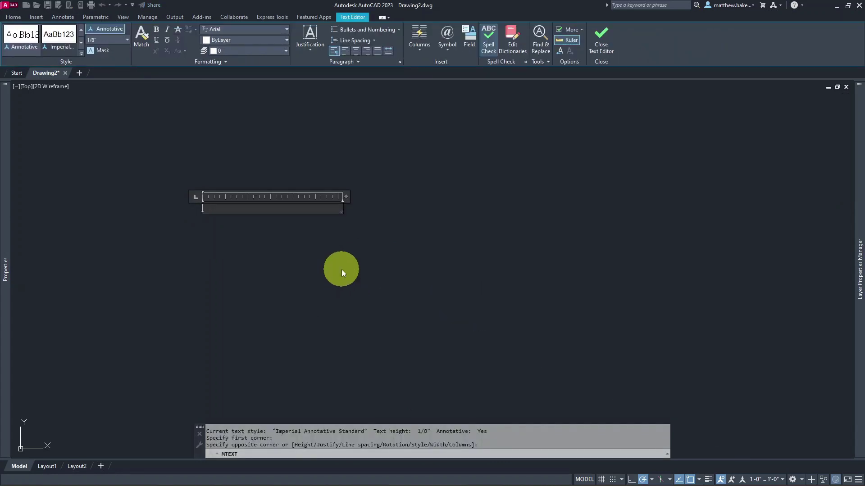
key(Caps_Lock)
text(TEXT)
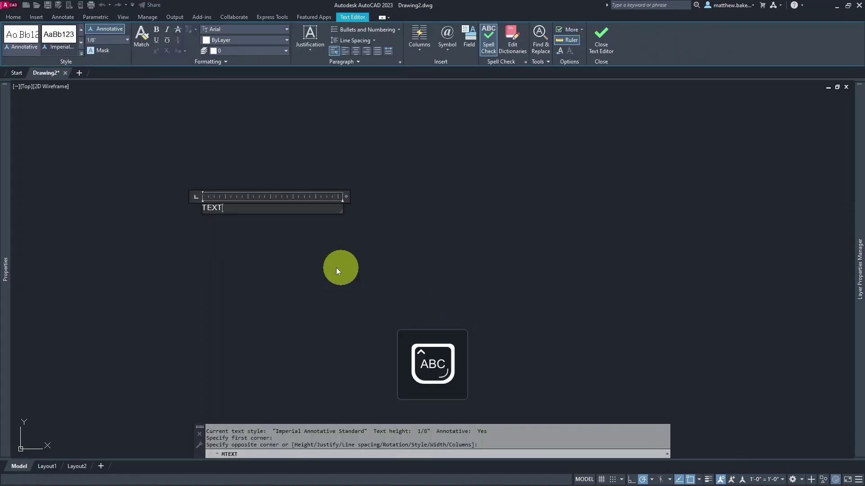
click(336, 268)
click(343, 20)
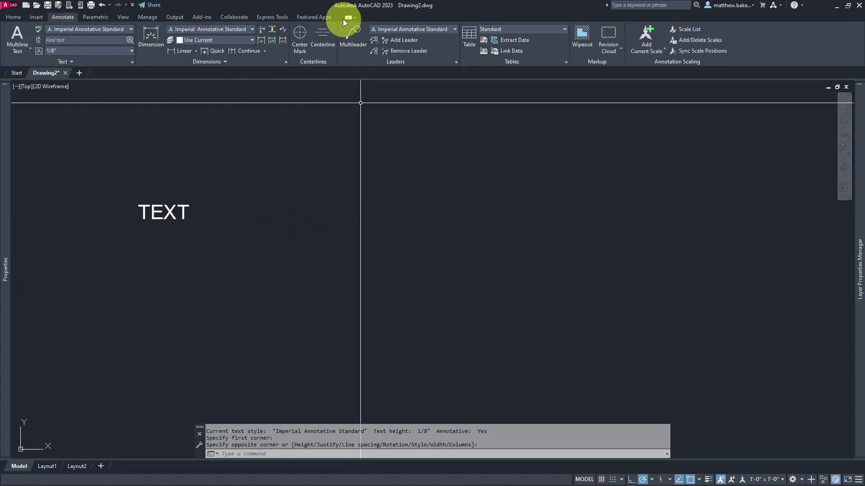
Draw a horizontal linear dimension about 2" long beside the sample text, with the dimension line above its origin points.
click(180, 50)
click(258, 287)
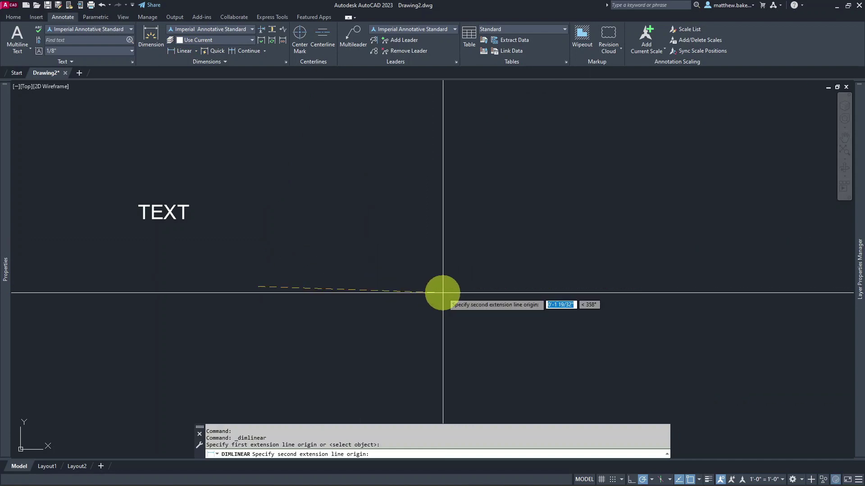
click(443, 287)
click(411, 201)
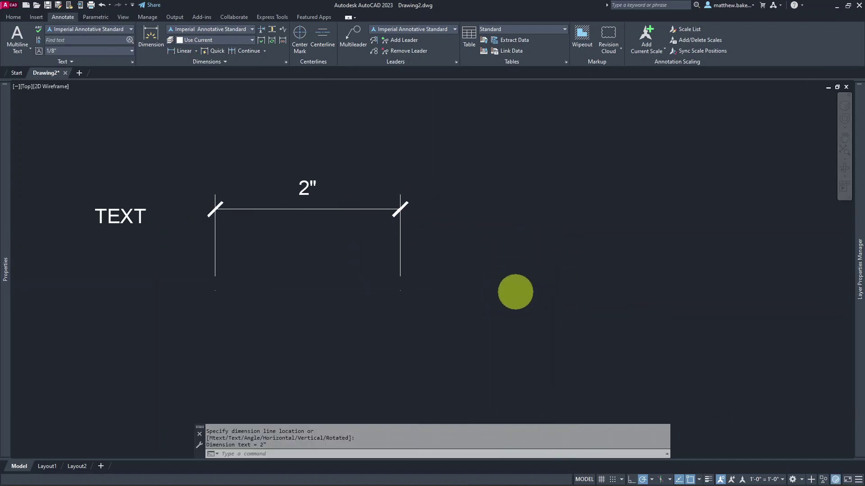
Add a multileader beside the dimension with a slanted segment, a horizontal segment and the content TEXT.
click(352, 41)
click(506, 283)
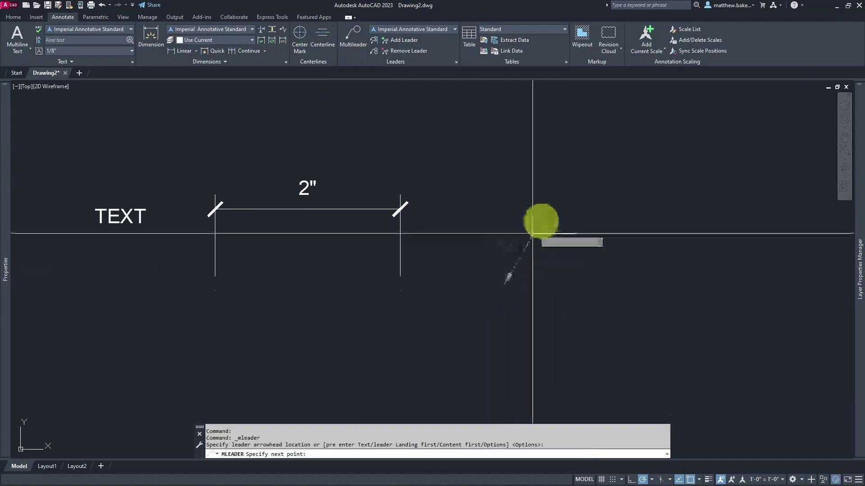
click(555, 196)
click(658, 196)
text(TEXT)
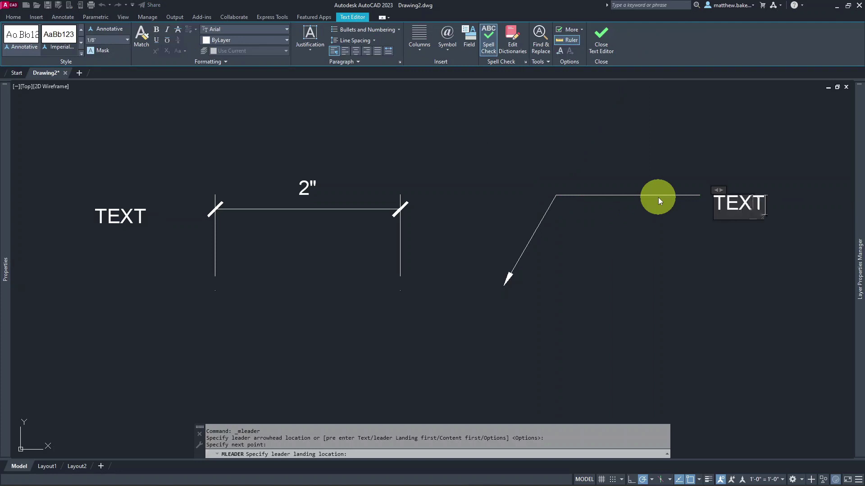
click(710, 295)
Set the model space annotation scale to 1/4" = 1'-0".
scroll(547, 203, down, 6)
scroll(566, 238, up, 4)
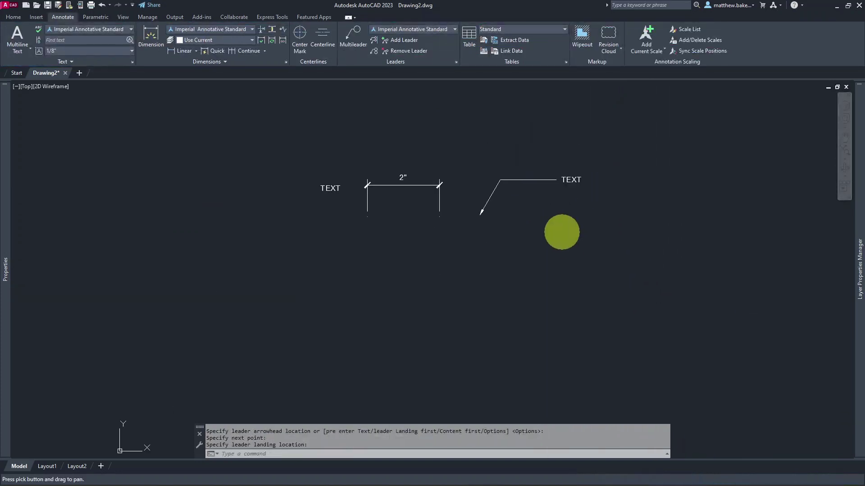
middle_drag(459, 210, 566, 264)
click(768, 479)
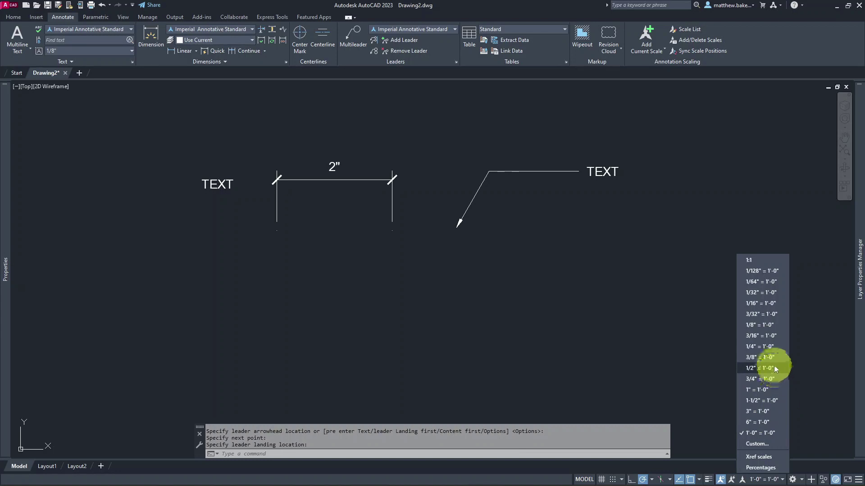
click(774, 350)
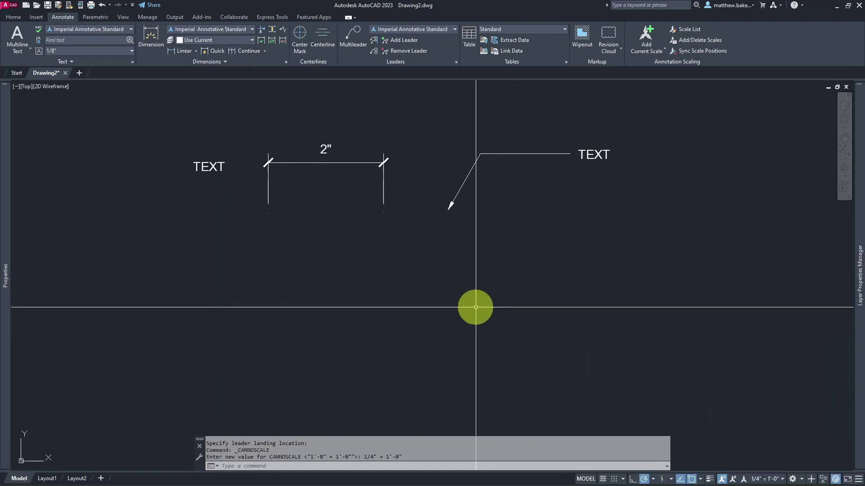
Place a new multiline text reading TEXT below the existing sample annotations at the current annotation scale.
middle_drag(386, 296, 351, 288)
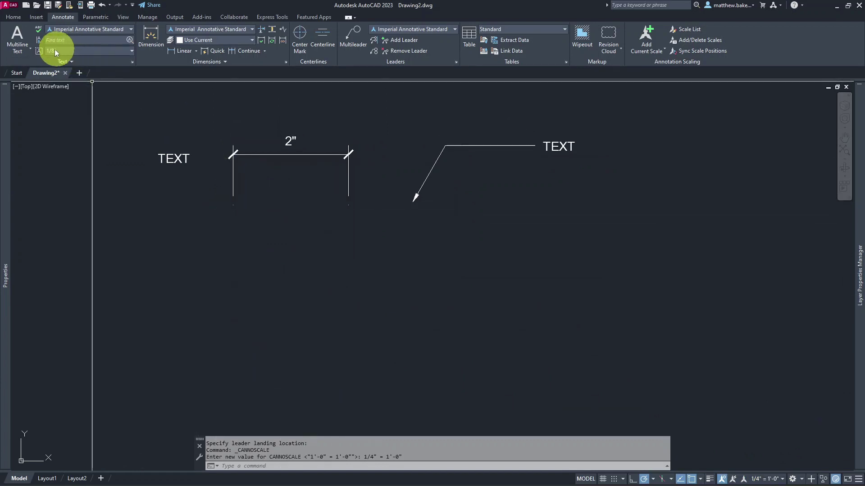
click(18, 33)
scroll(270, 213, down, 3)
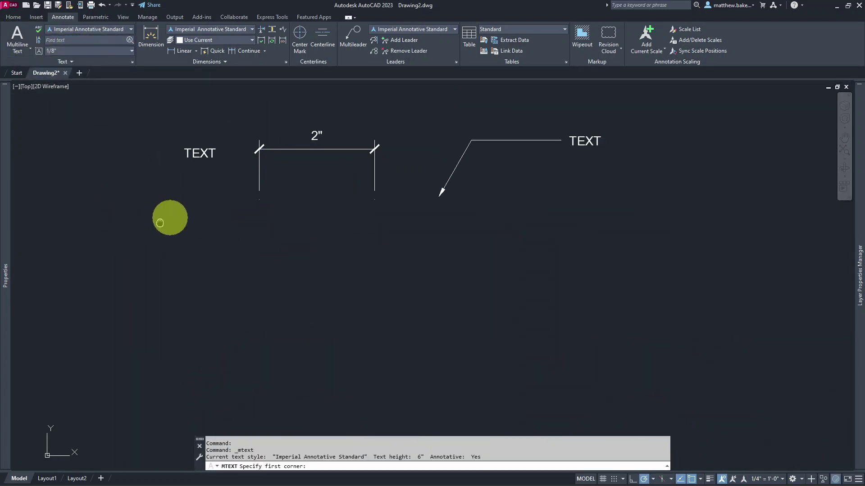
scroll(270, 213, down, 2)
click(227, 178)
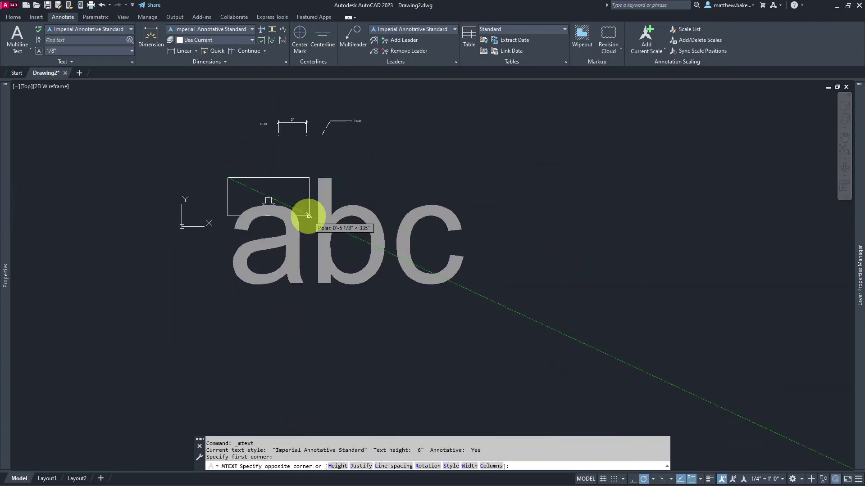
click(334, 349)
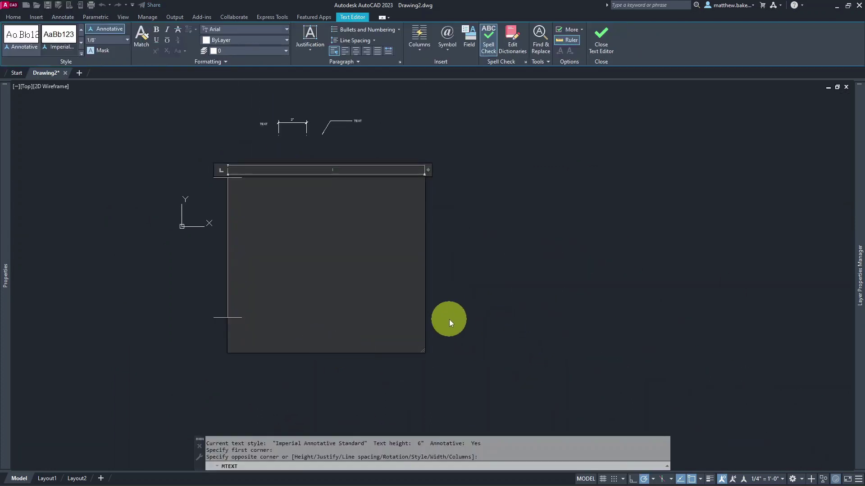
text(TEXT)
click(630, 308)
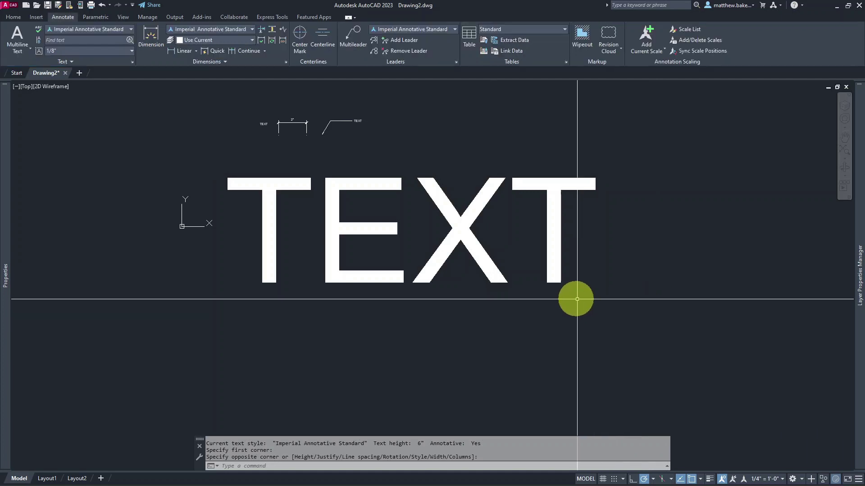
Draw a horizontal linear dimension about 2'-4" long beside the large TEXT, with the dimension line above its origin points.
scroll(375, 306, down, 2)
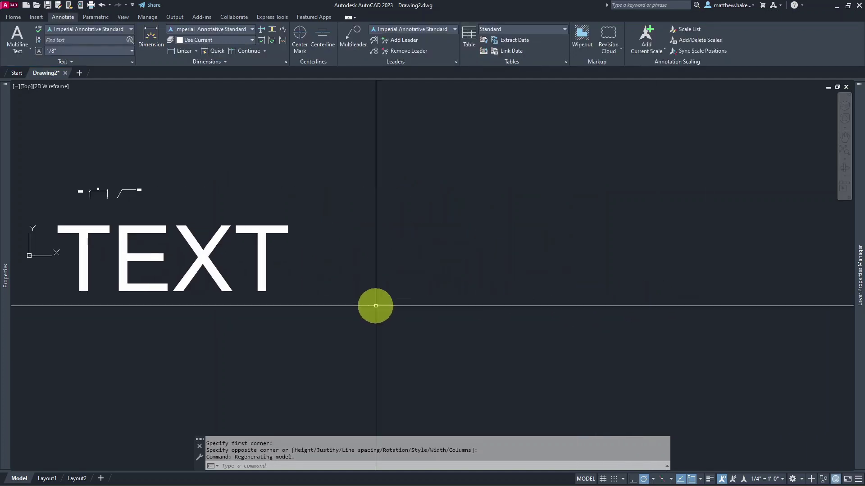
click(183, 51)
click(344, 296)
click(652, 297)
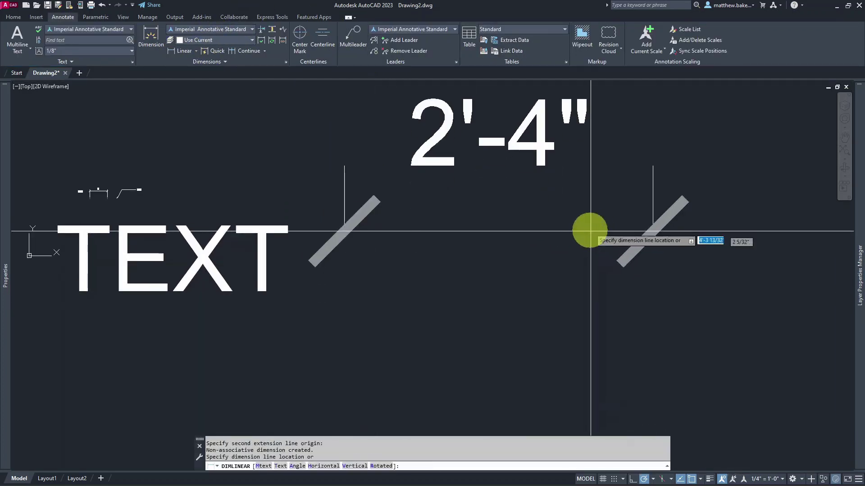
click(575, 161)
Erase all the sample text, dimensions and multileader from model space.
scroll(552, 215, down, 2)
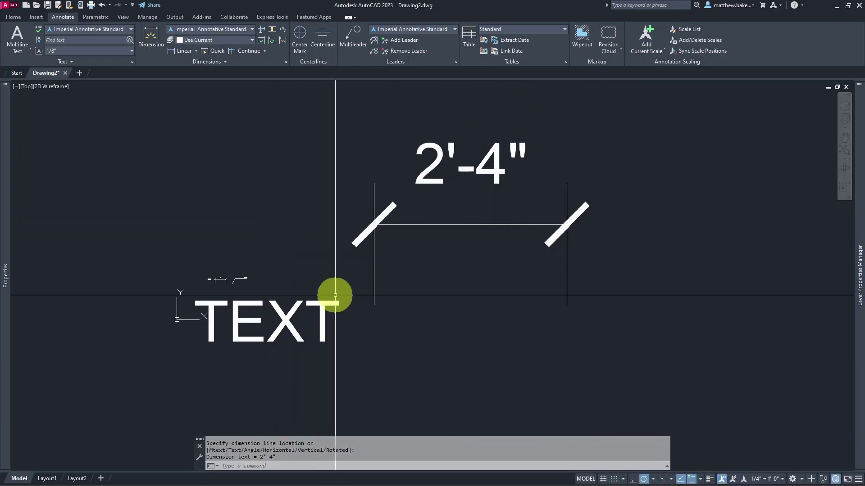
click(614, 130)
click(147, 390)
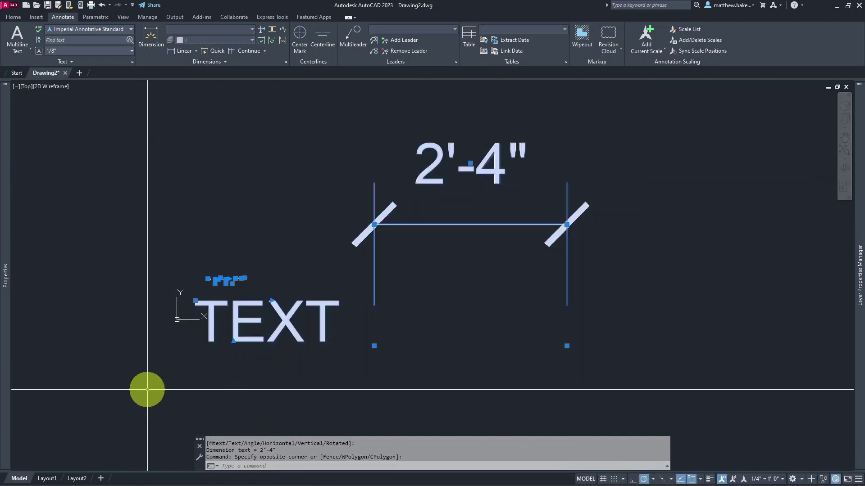
key(Delete)
middle_drag(345, 245, 360, 238)
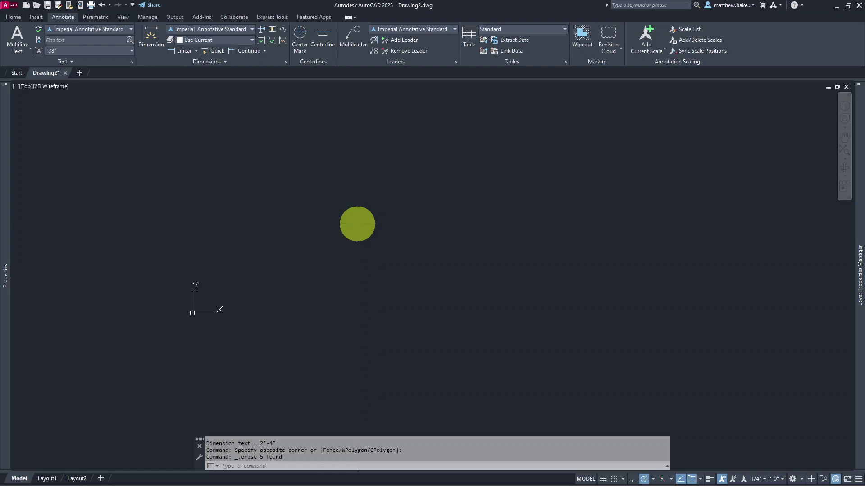
Start saving the emptied drawing as an AutoCAD drawing template (.dwt).
key(ctrl+shift+s)
click(606, 127)
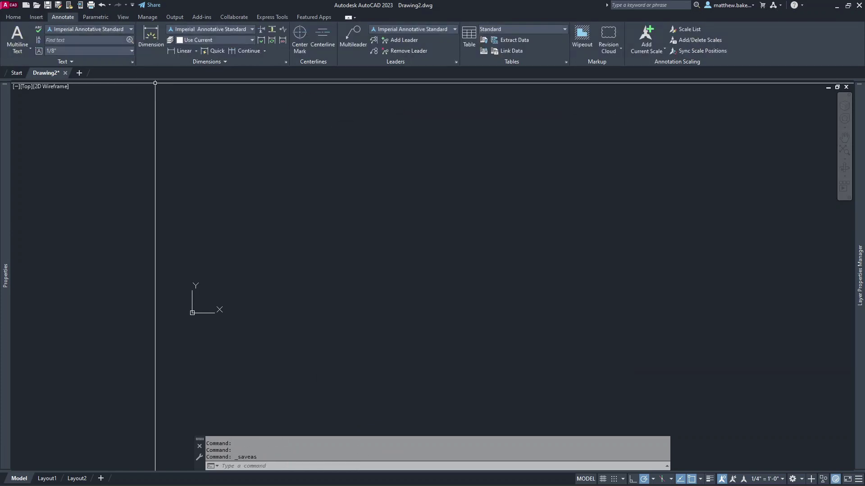
click(9, 7)
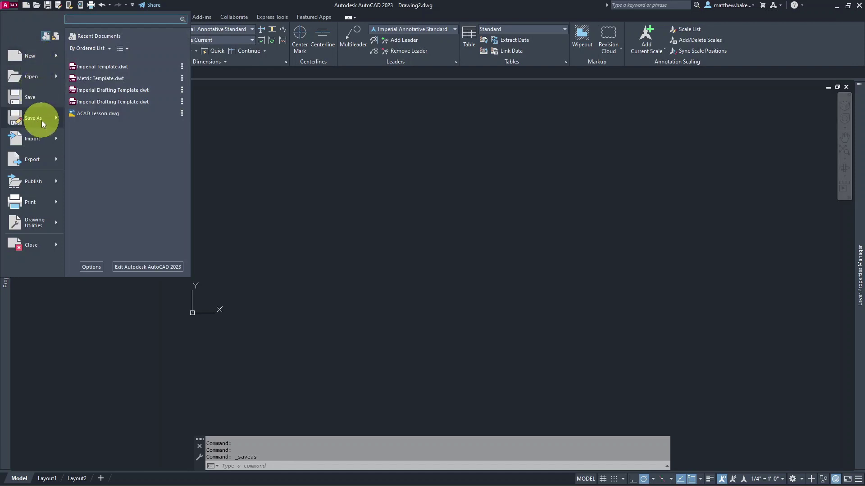
mouse_move(53, 122)
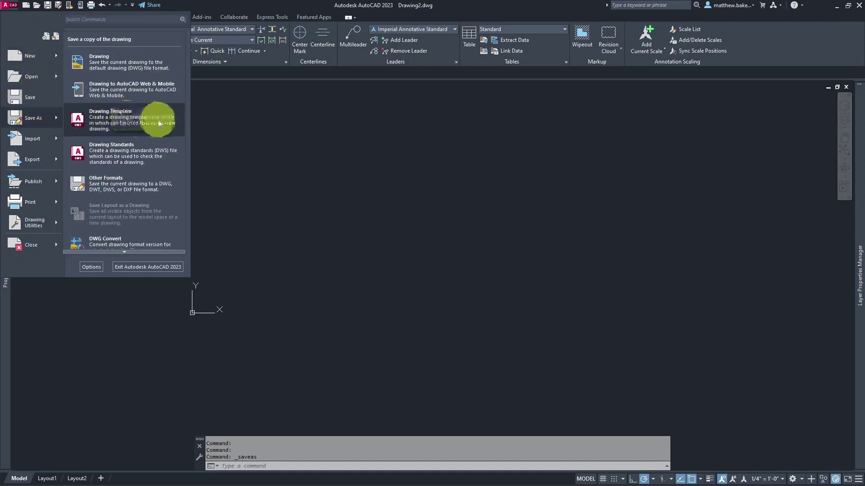
click(127, 122)
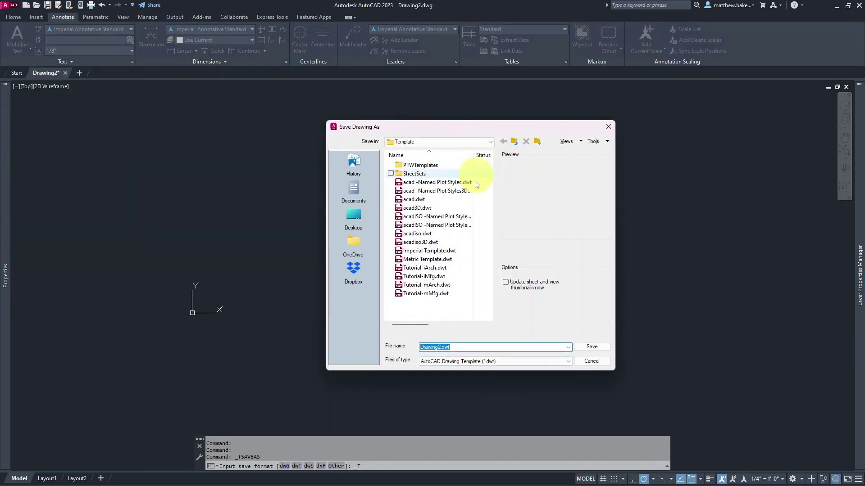
Name the template file Imperial Template.dwt and keep the Template folder as its save location.
click(449, 348)
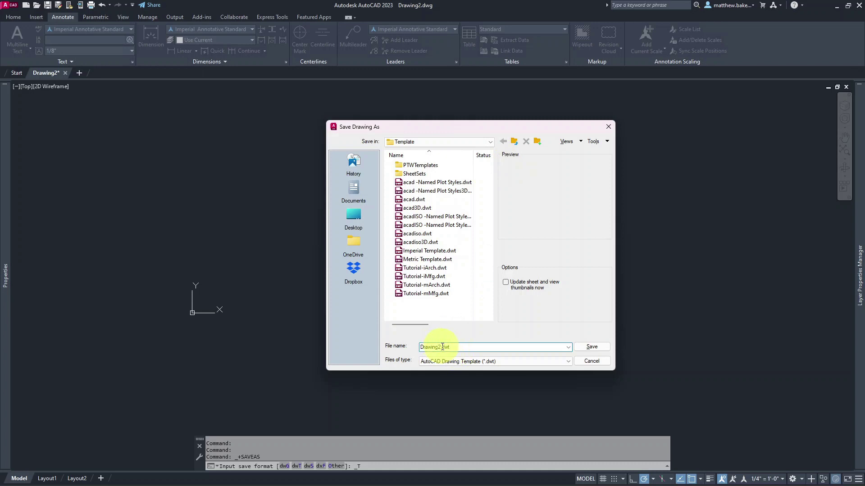
drag(432, 347, 410, 347)
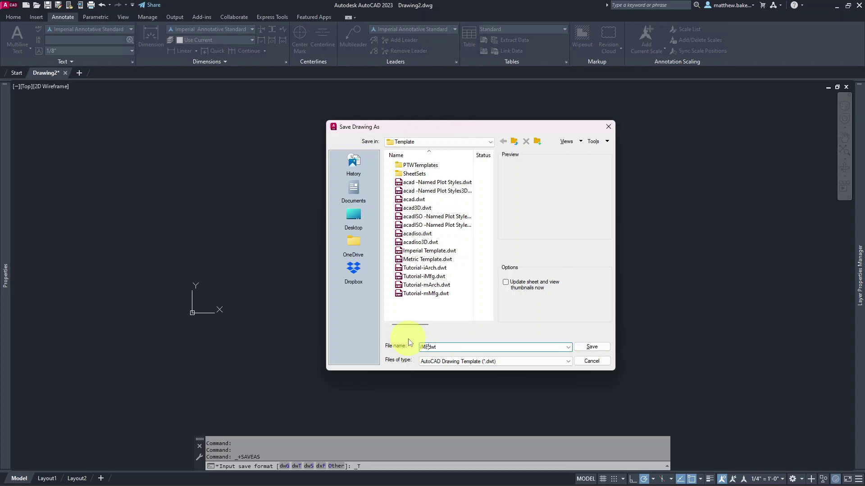
key(Caps_Lock)
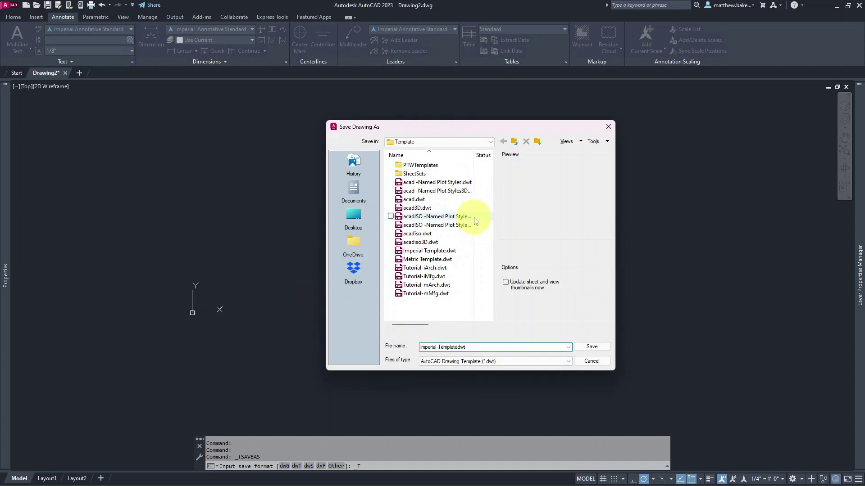
text(.)
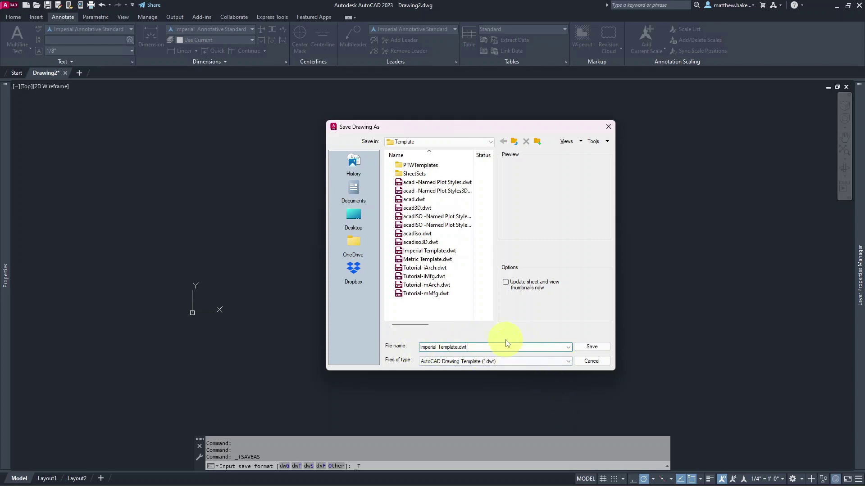
click(490, 142)
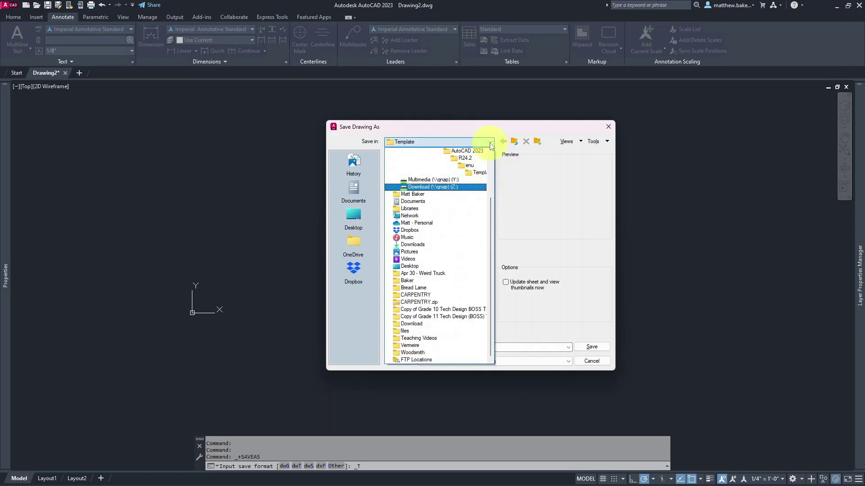
click(478, 173)
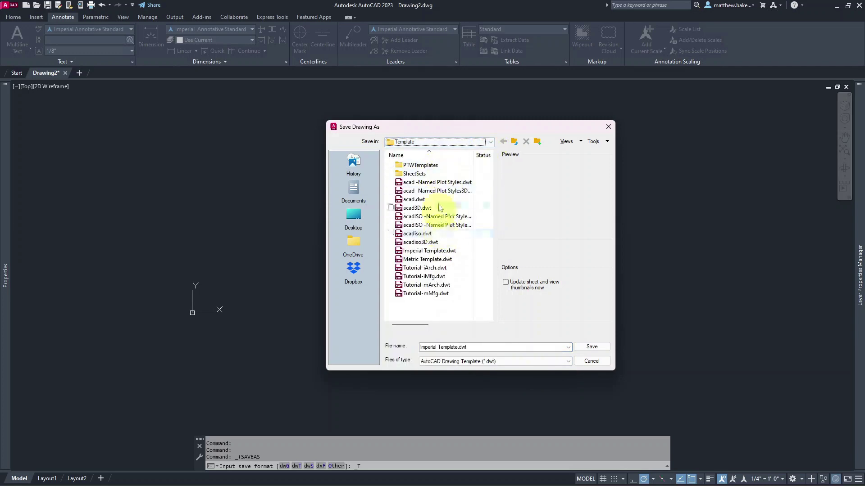